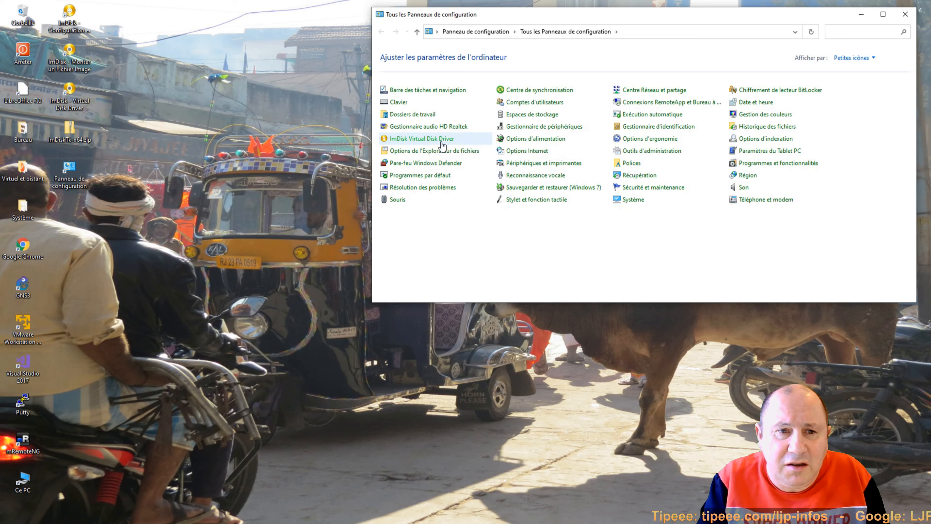
Step: Launch ImDisk Virtual Disk Driver from Control Panel, then close Control Panel
click(421, 139)
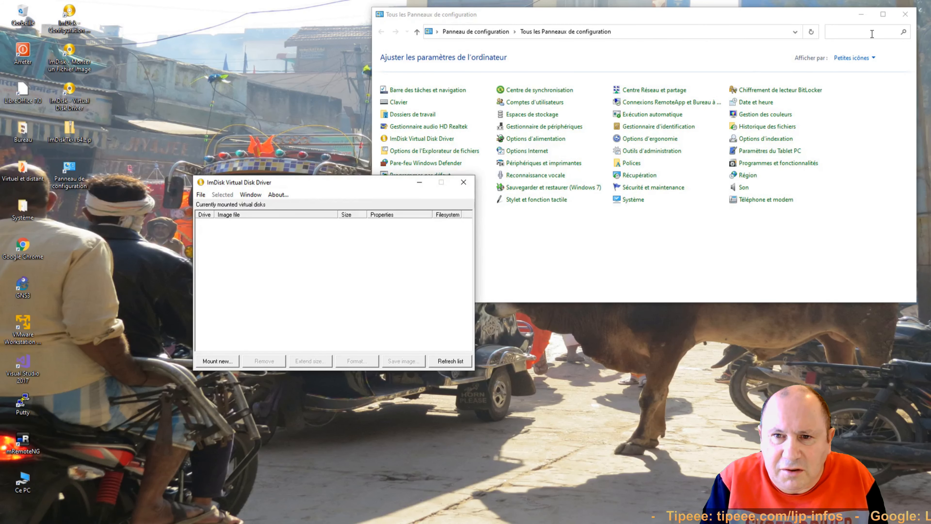
click(906, 15)
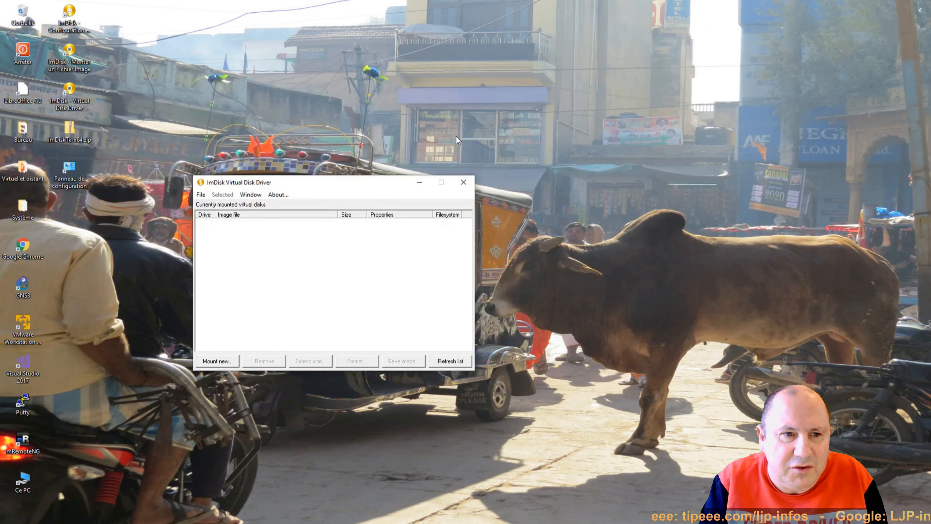
Step: Move the ImDisk window up-left and start mounting a new virtual disk
drag(358, 183, 324, 110)
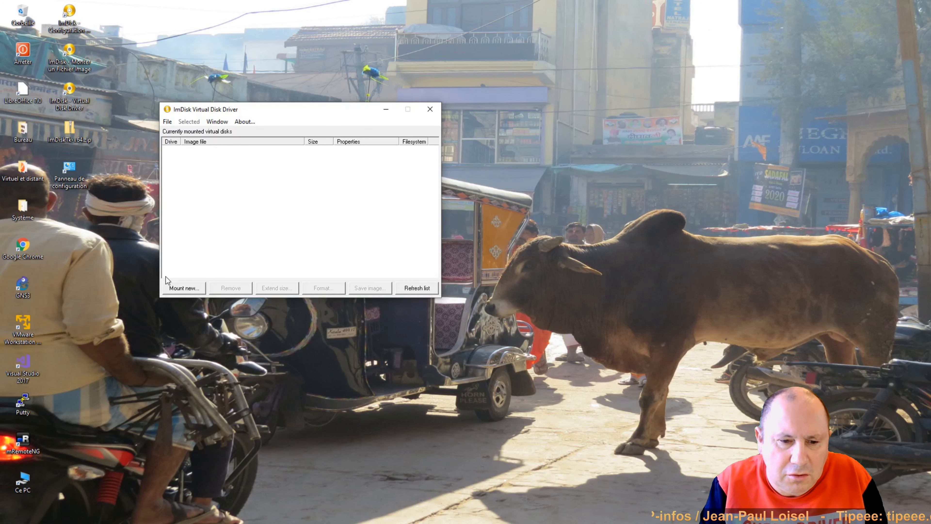
click(174, 289)
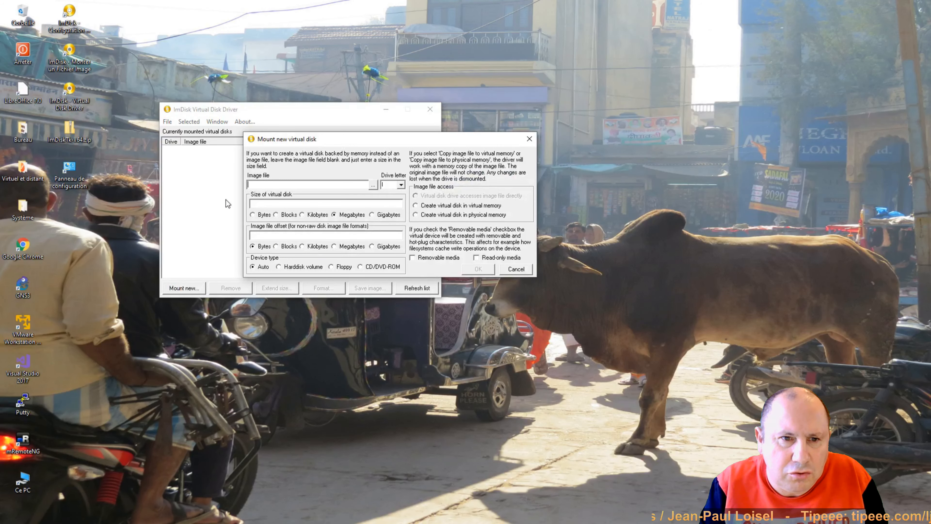
Step: Make the new virtual disk 16 Gigabytes, leaving the default drive letter
drag(315, 141, 508, 109)
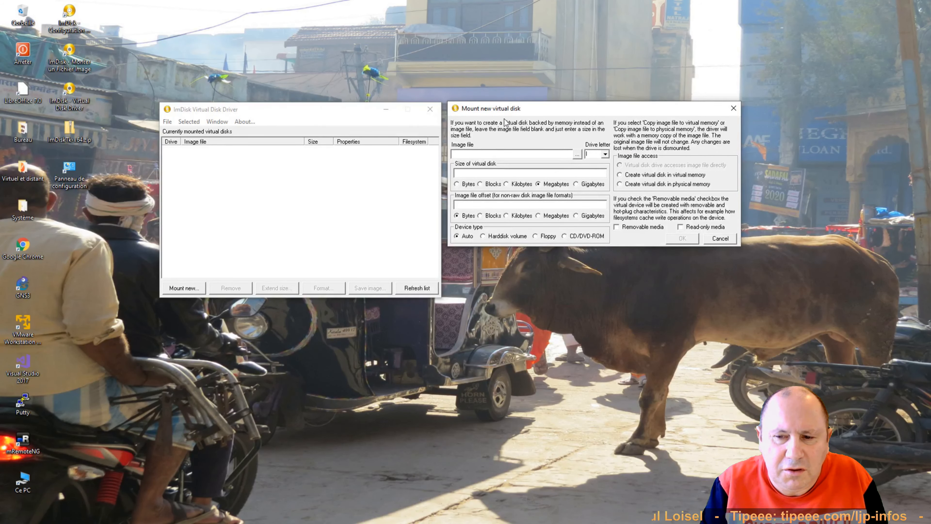
click(489, 155)
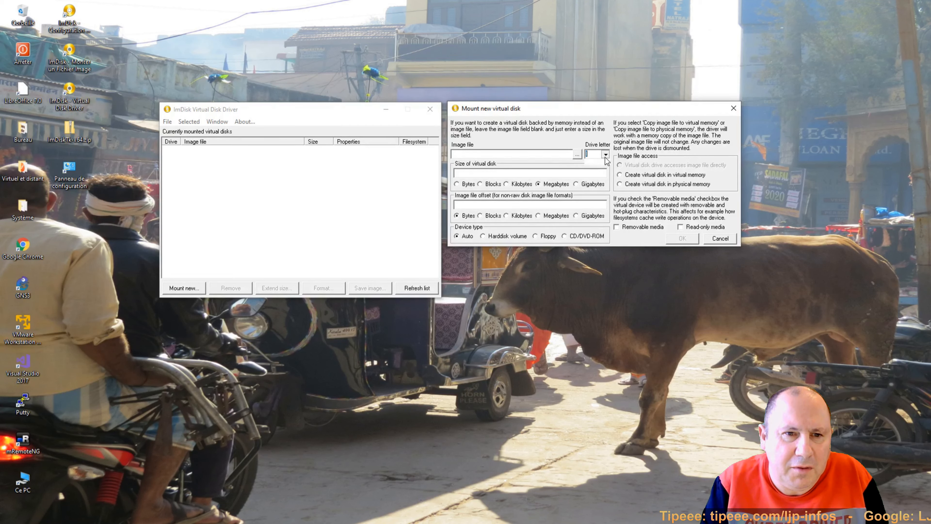
click(596, 155)
click(597, 155)
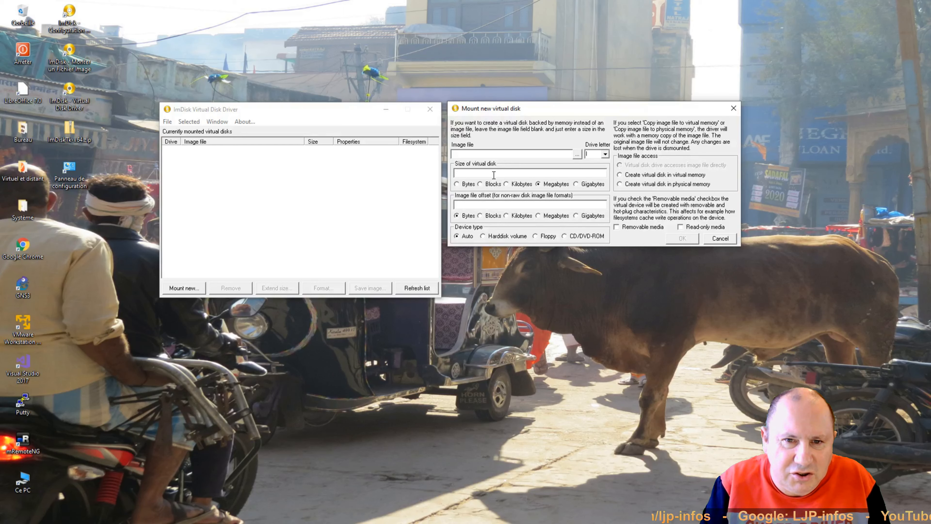
click(493, 175)
text(16)
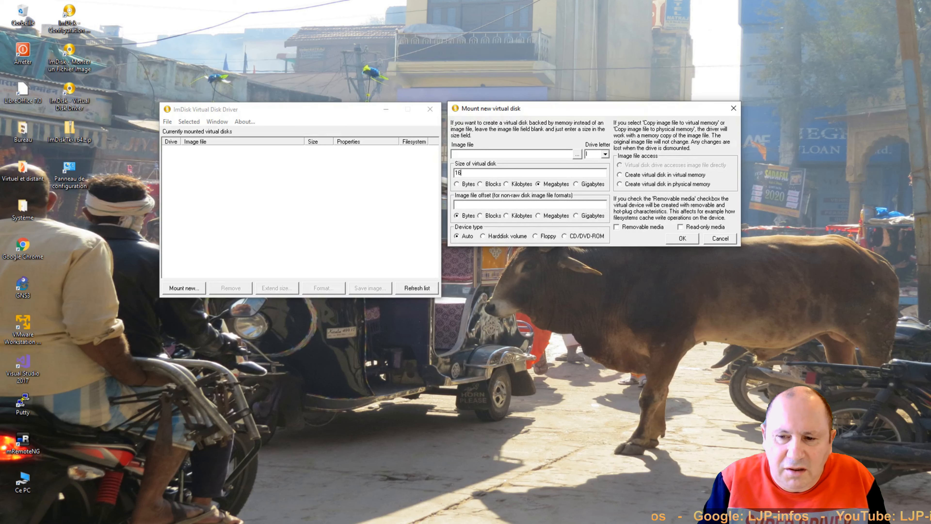
click(577, 184)
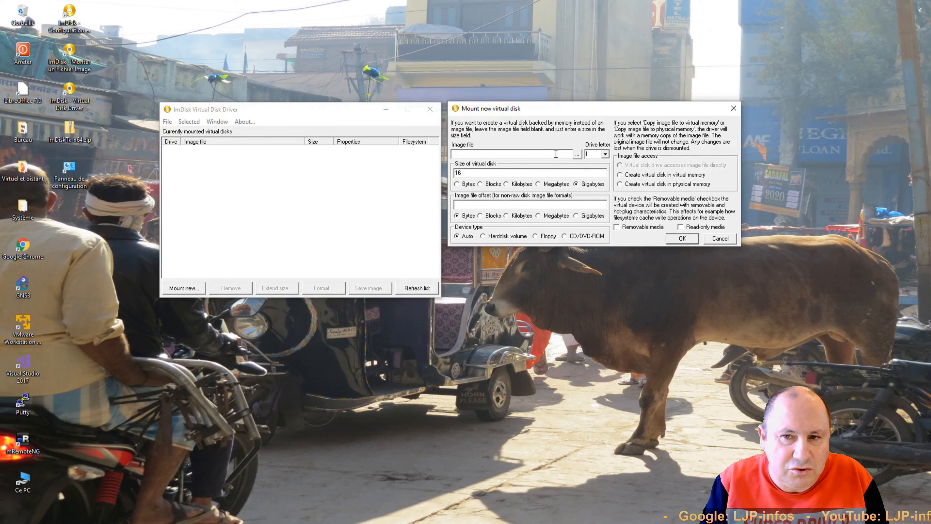
Step: Leave the image file field empty and create the 16 GB disk in physical memory
text(aa)
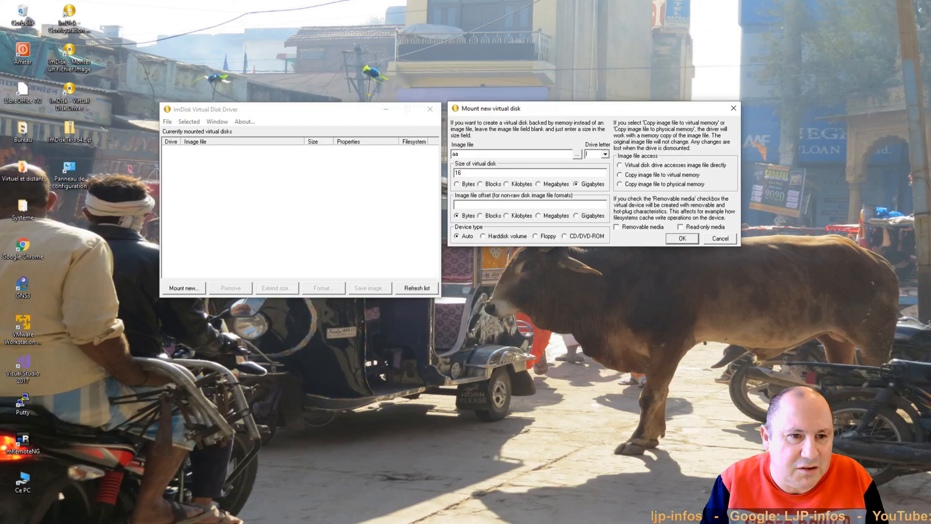
key(BackSpace)
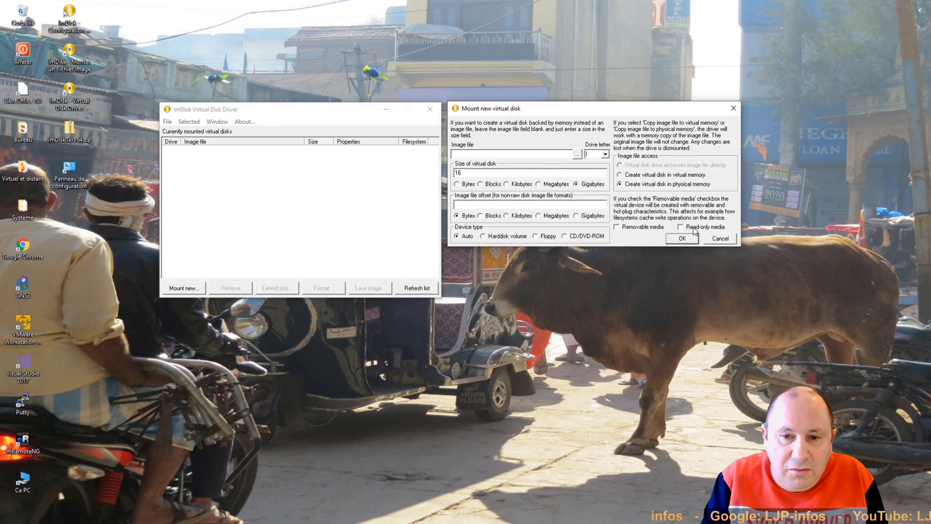
click(682, 239)
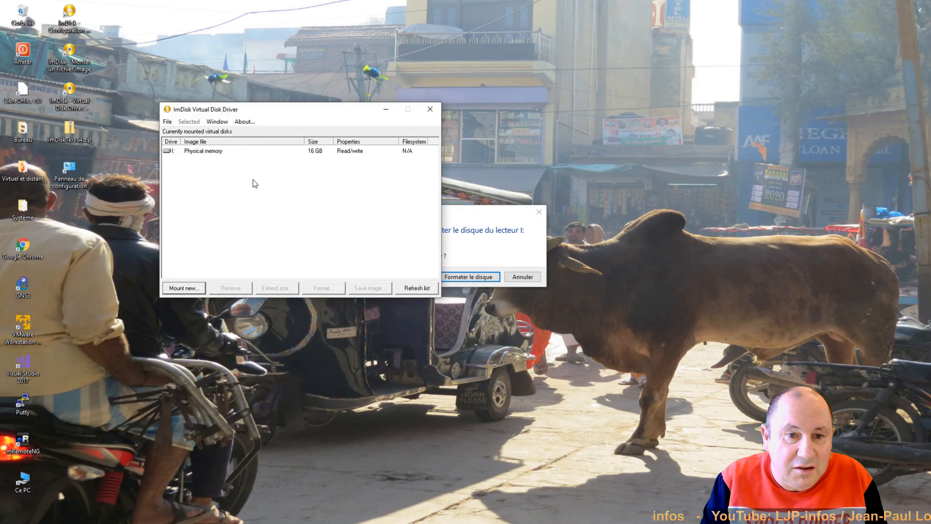
Step: Bring the Windows format prompt for the new drive I: fully into view
drag(466, 218, 569, 215)
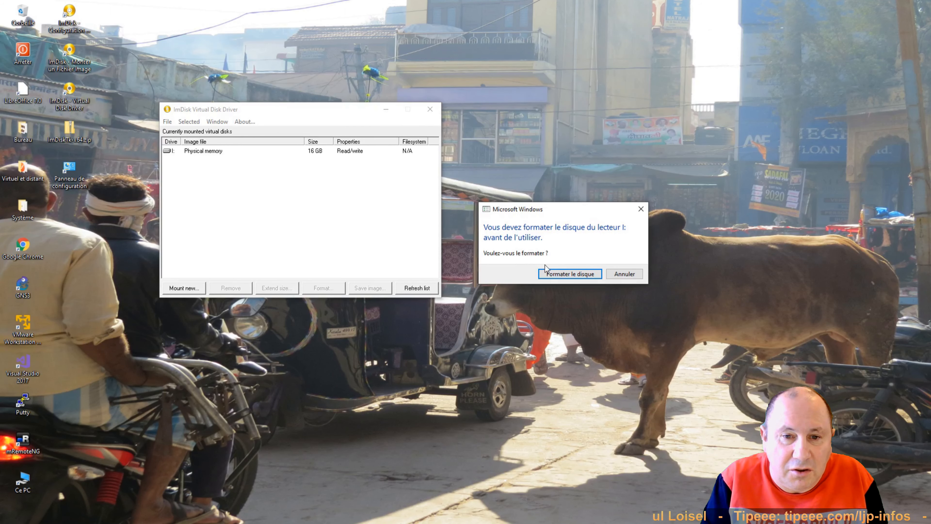
Step: Quick-format drive I: as NTFS with volume label RamDisk, then close the Format window
click(566, 273)
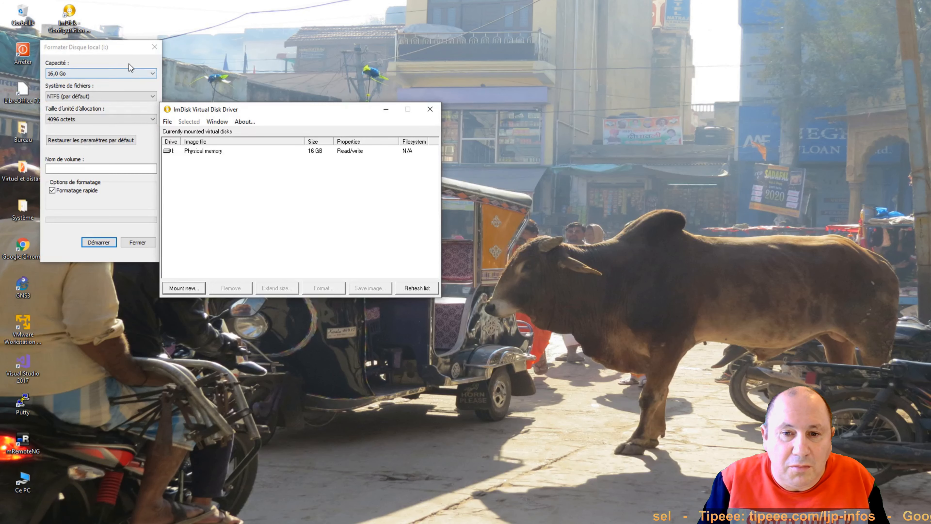
drag(110, 51, 530, 94)
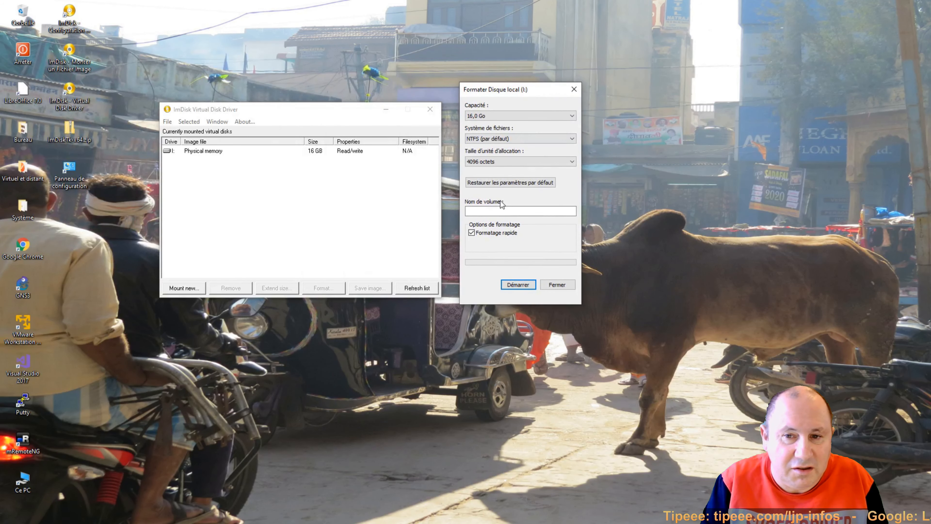
click(498, 213)
text(R)
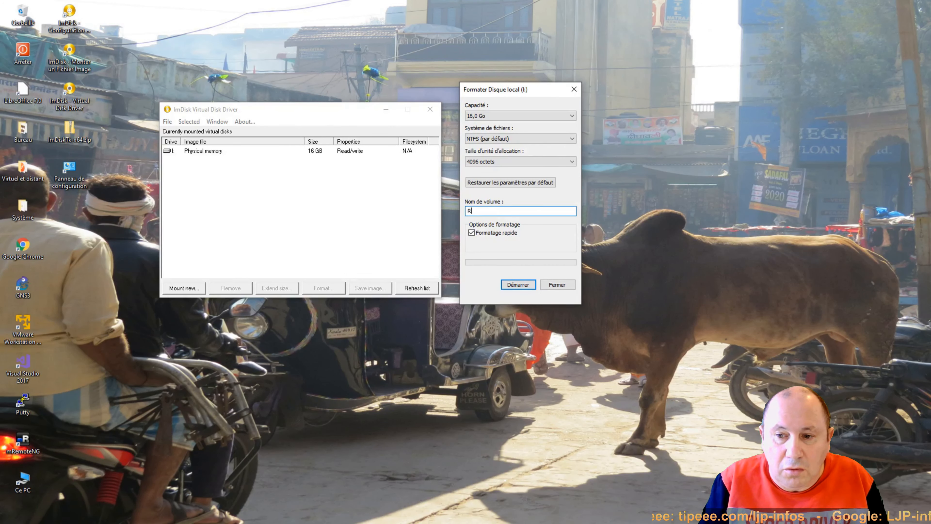
text(amDisk)
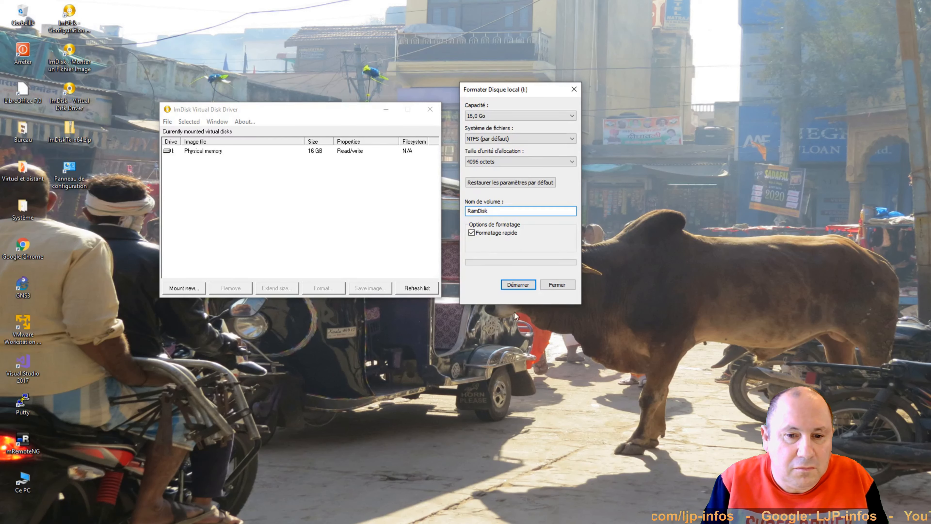
click(518, 285)
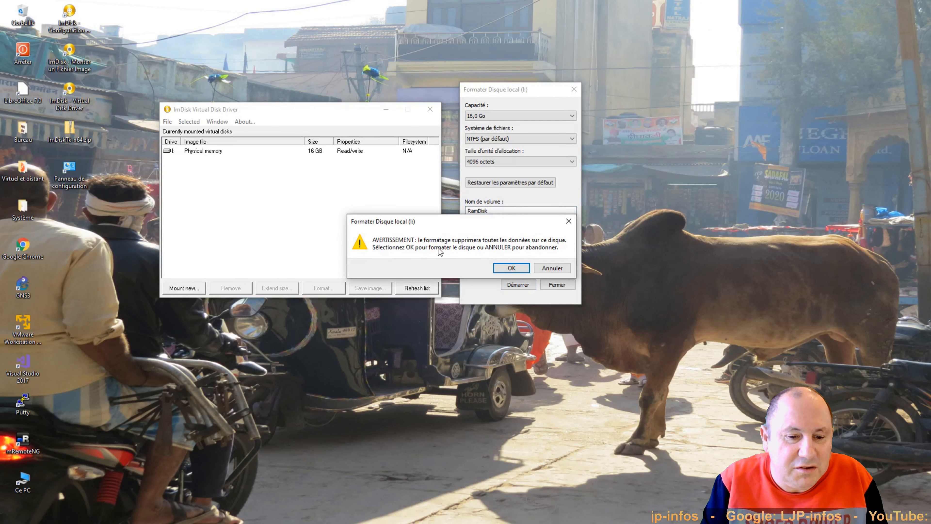
click(510, 268)
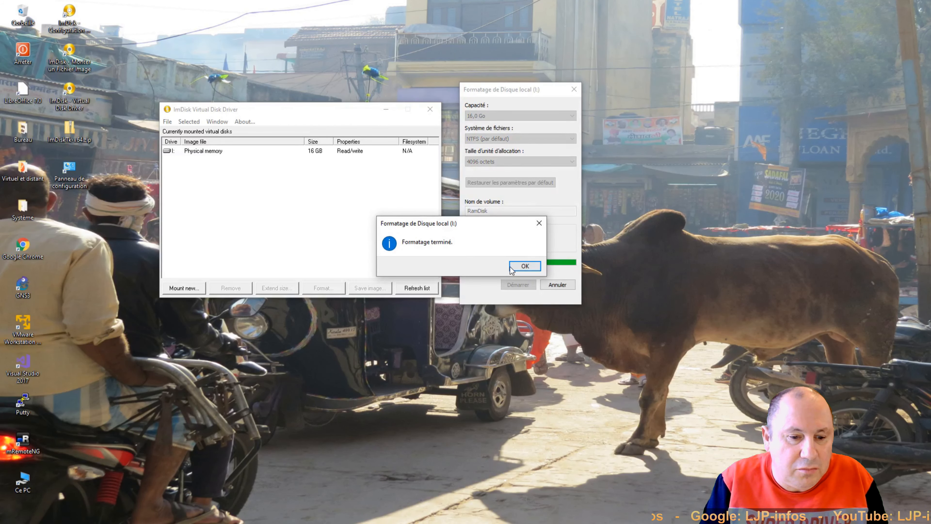
click(513, 266)
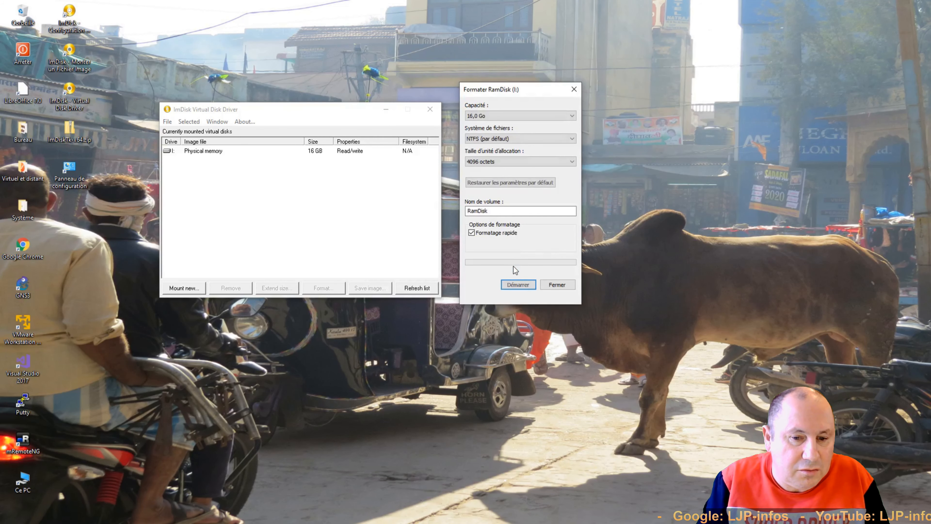
click(560, 284)
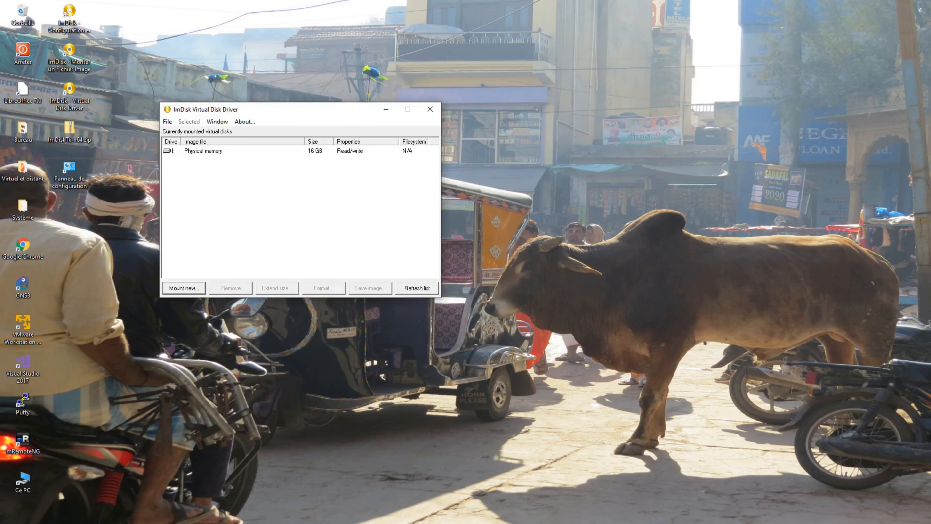
Step: Open the RamDisk (I:) drive in a Ce PC Explorer window
click(78, 519)
drag(444, 100, 627, 31)
double_click(469, 334)
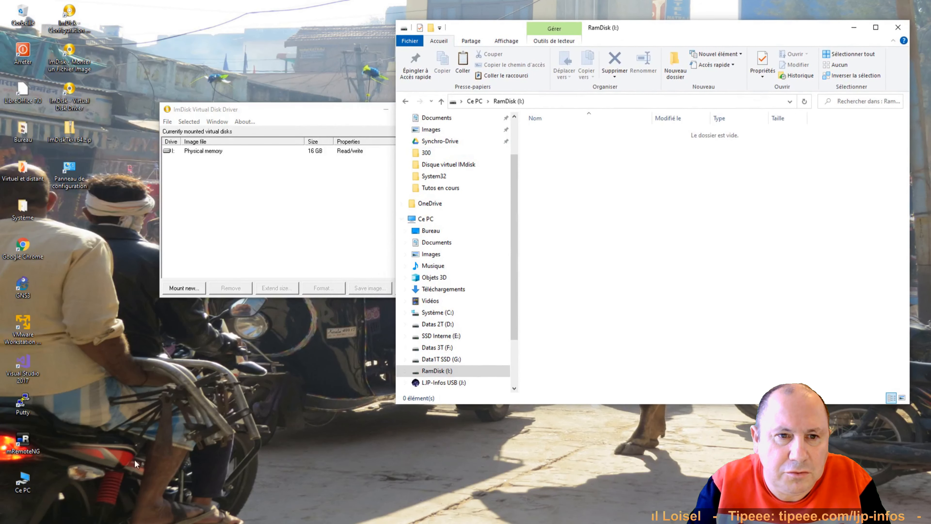
Step: In a second Explorer window, browse to F:\sauvegardes VMs originales\VM Originales
right_click(9, 518)
click(41, 443)
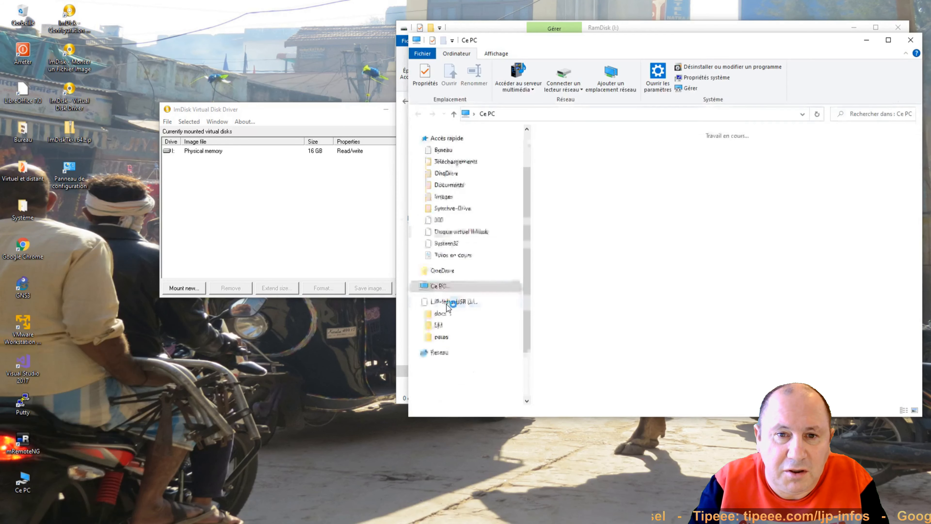
drag(605, 45, 183, 112)
double_click(160, 343)
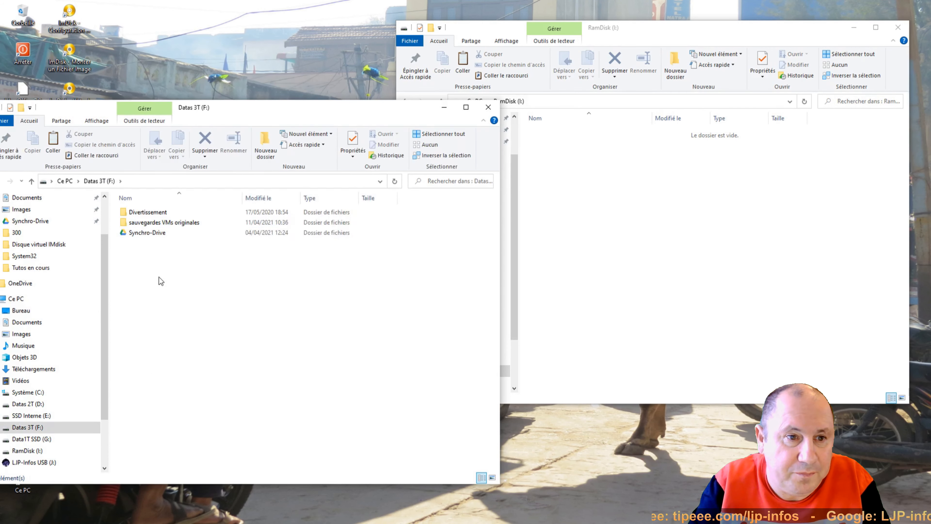
double_click(161, 223)
click(147, 255)
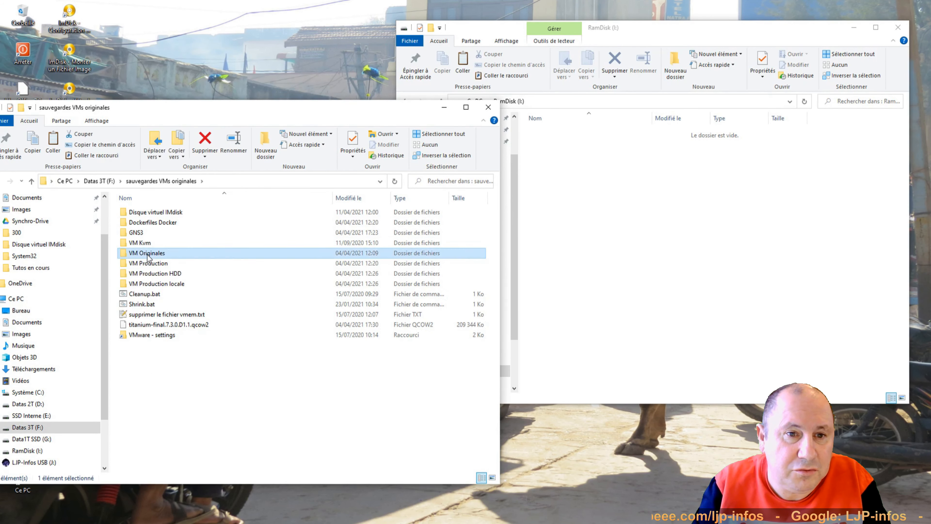
double_click(147, 255)
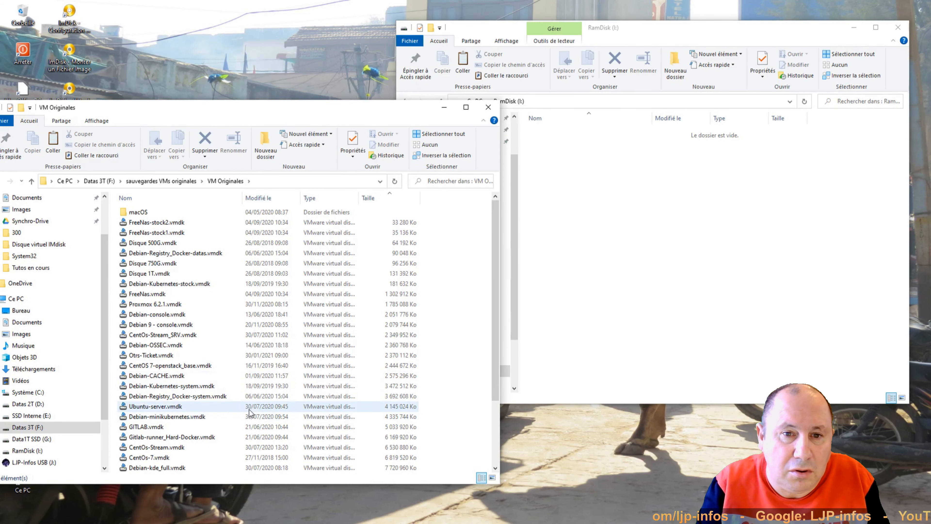
Step: Copy Ubuntu-server.vmdk onto RamDisk (I:) and close the VM Originales window
drag(166, 407, 661, 266)
click(334, 109)
click(488, 107)
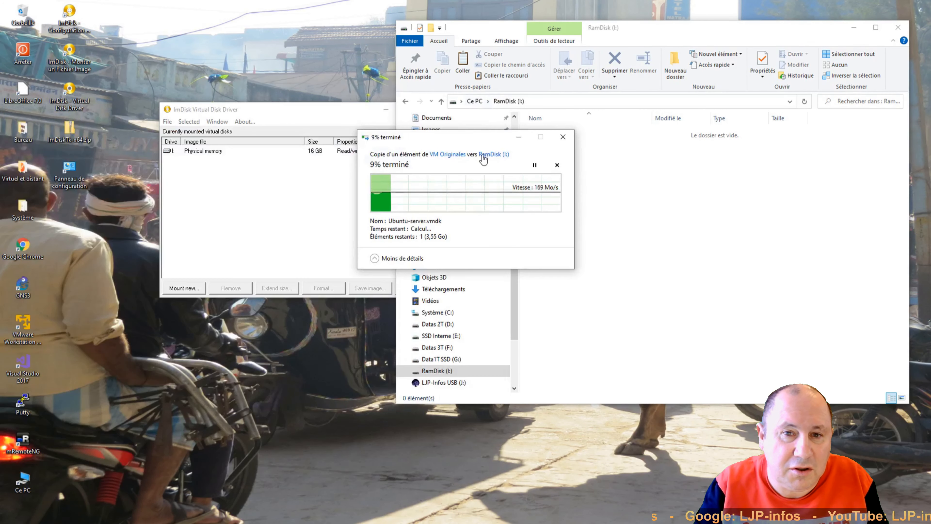
drag(478, 139, 278, 316)
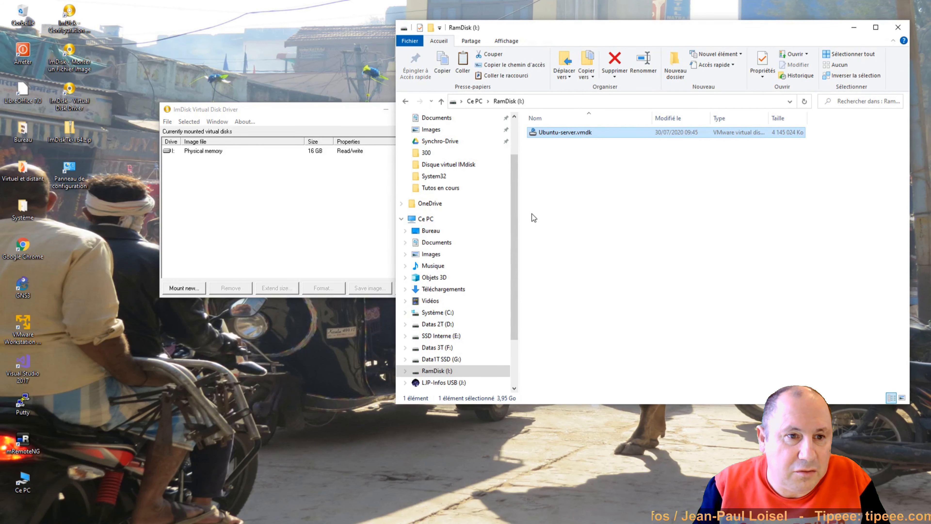
Step: Paste Ubuntu-server.vmdk twice on RamDisk, creating 'Ubuntu-server - Copie' and 'Ubuntu-server - Copie (2)'
right_click(547, 133)
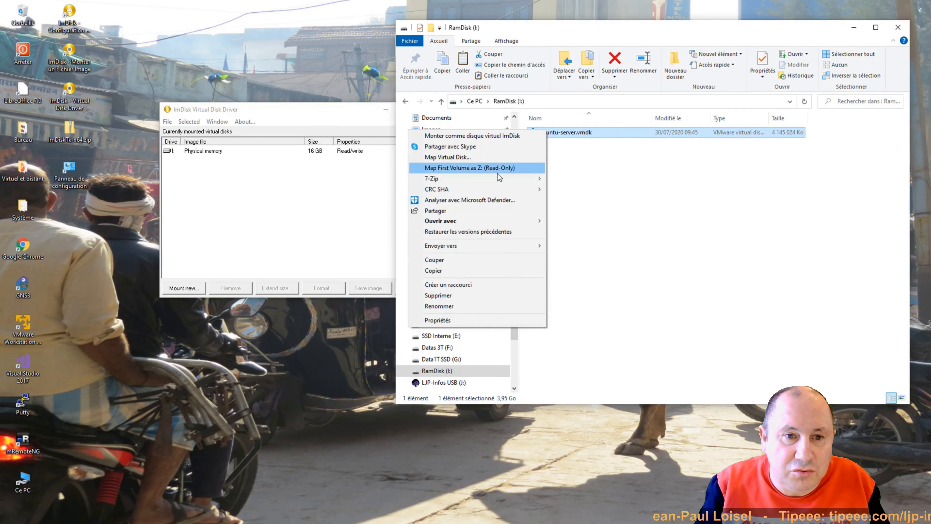
click(433, 270)
right_click(611, 223)
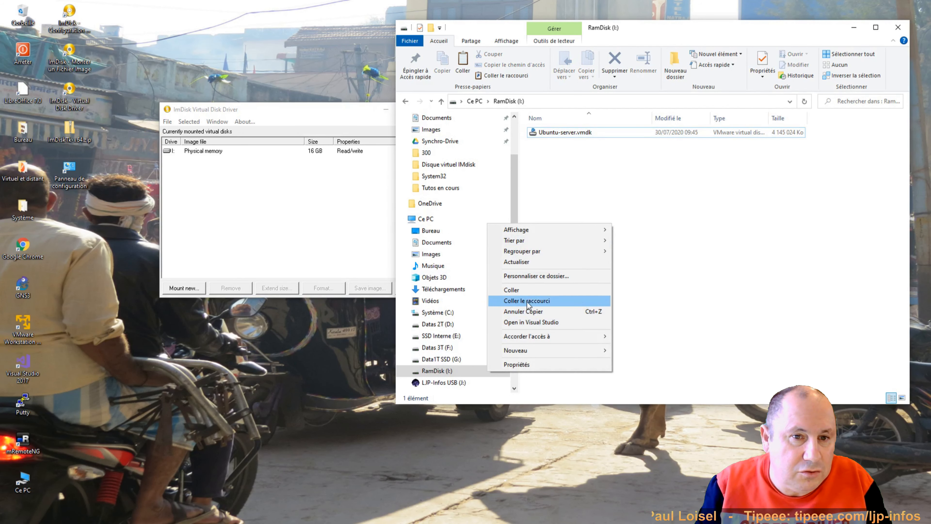
click(524, 290)
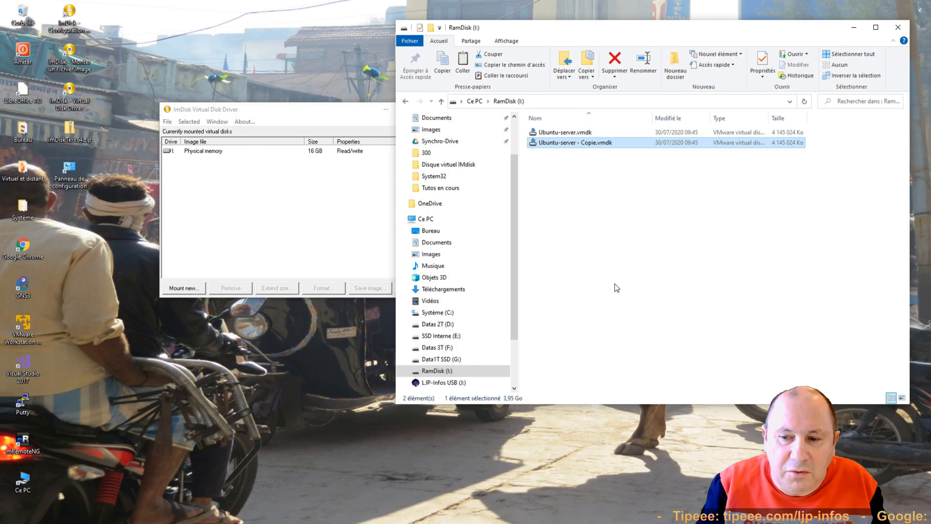
key(ctrl+v)
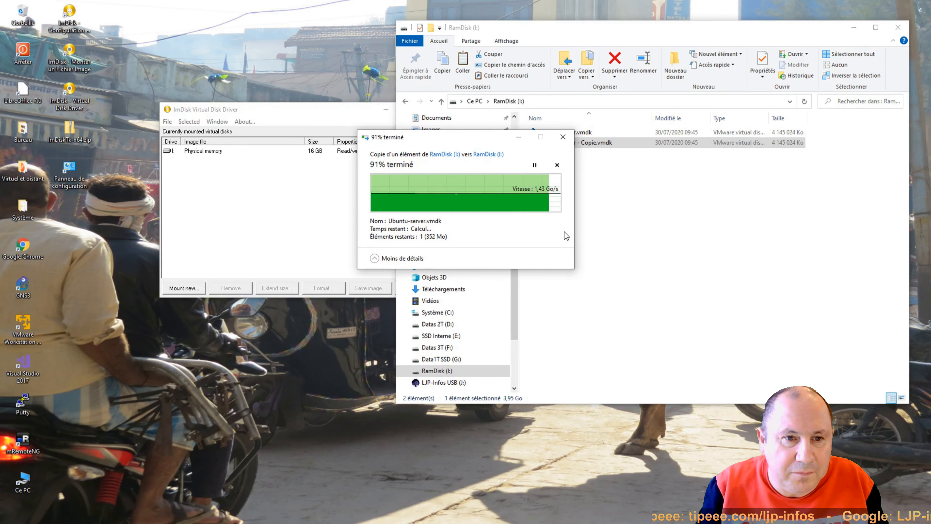
click(557, 179)
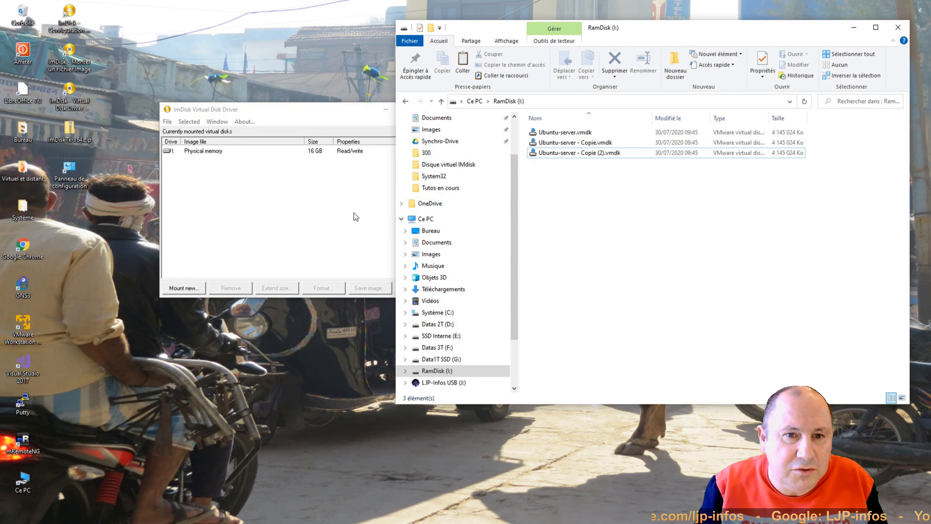
Step: Launch CrystalDiskMark 5 from the Système folder and run all tests on drive I:
double_click(23, 208)
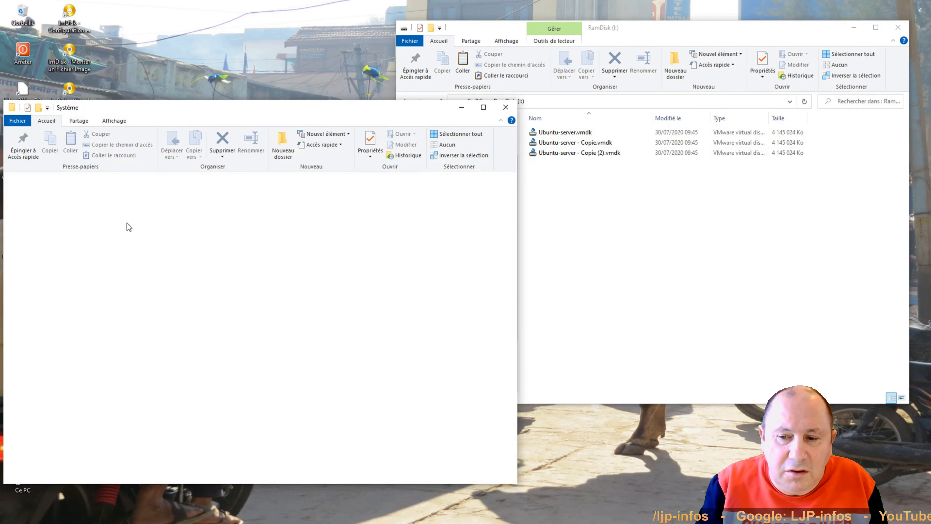
double_click(189, 273)
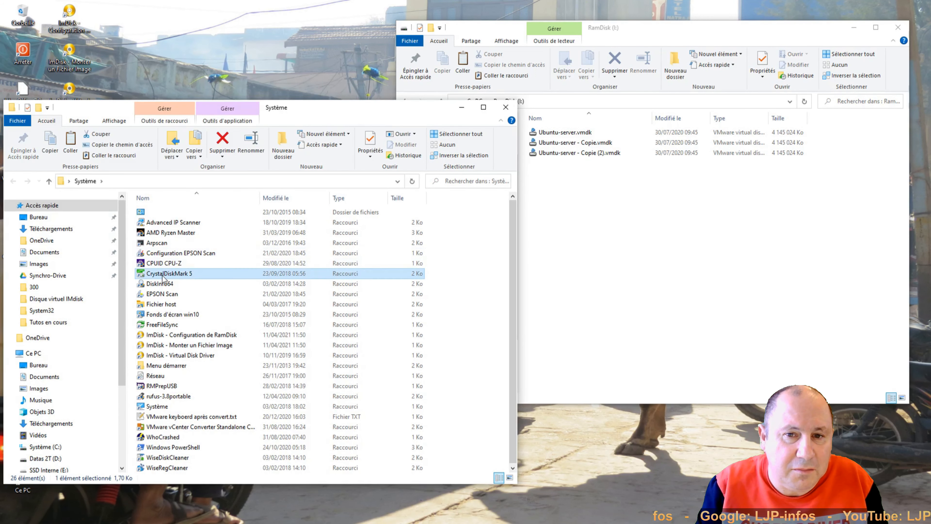
click(505, 108)
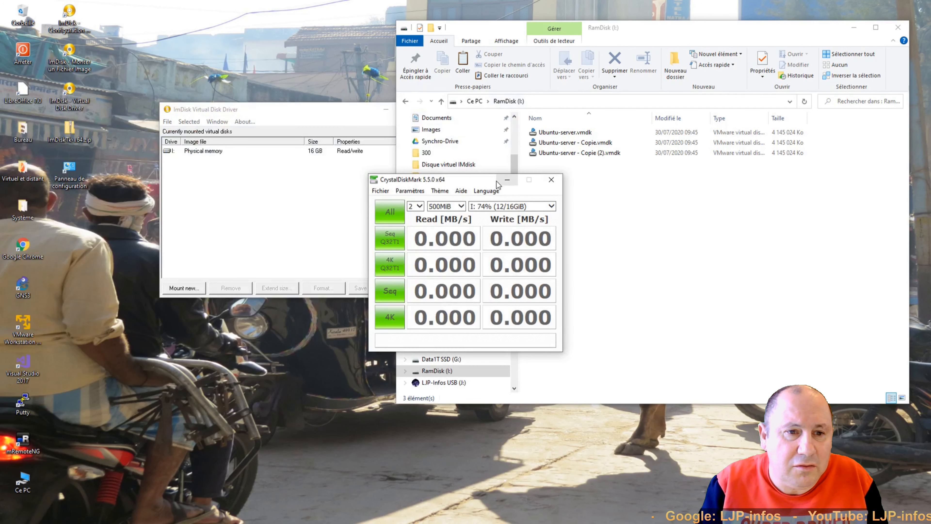
drag(471, 184, 798, 218)
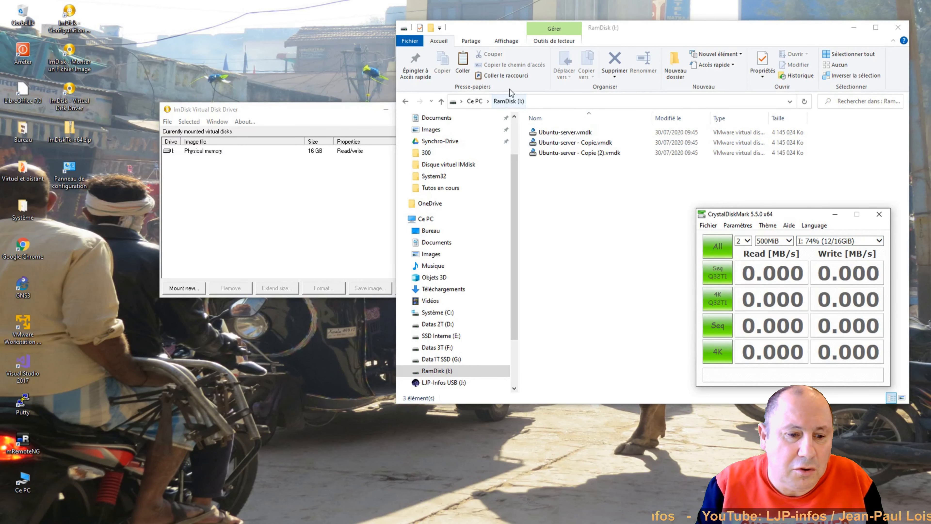
click(719, 251)
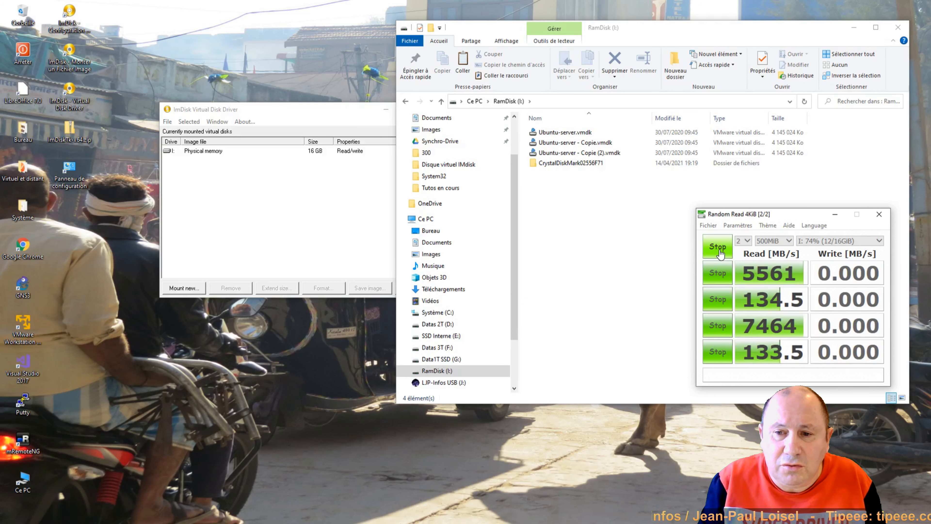
Step: Launch a second CrystalDiskMark instance and arrange the windows side by side
double_click(23, 212)
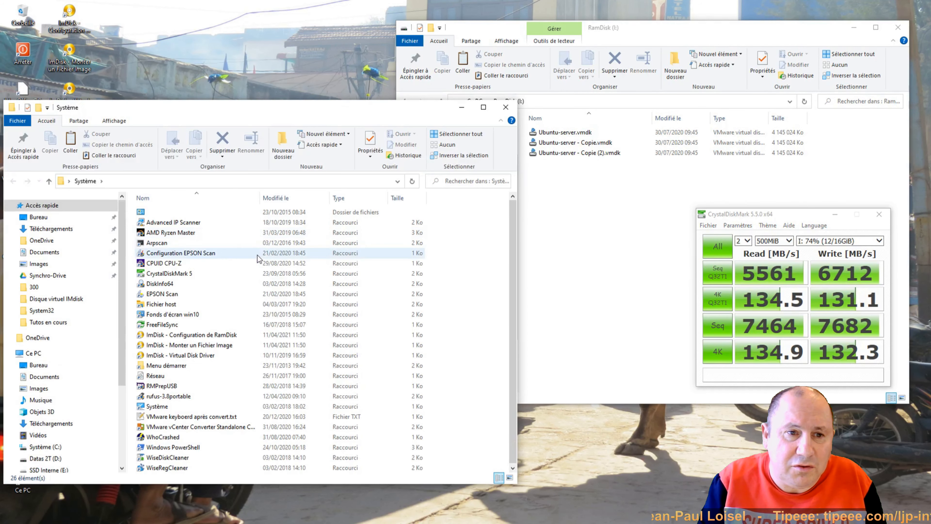
double_click(171, 275)
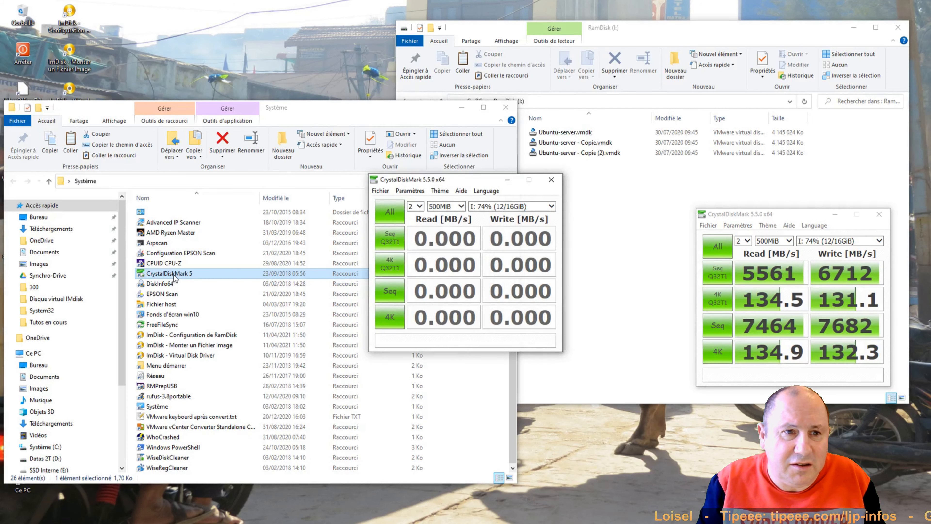
click(505, 108)
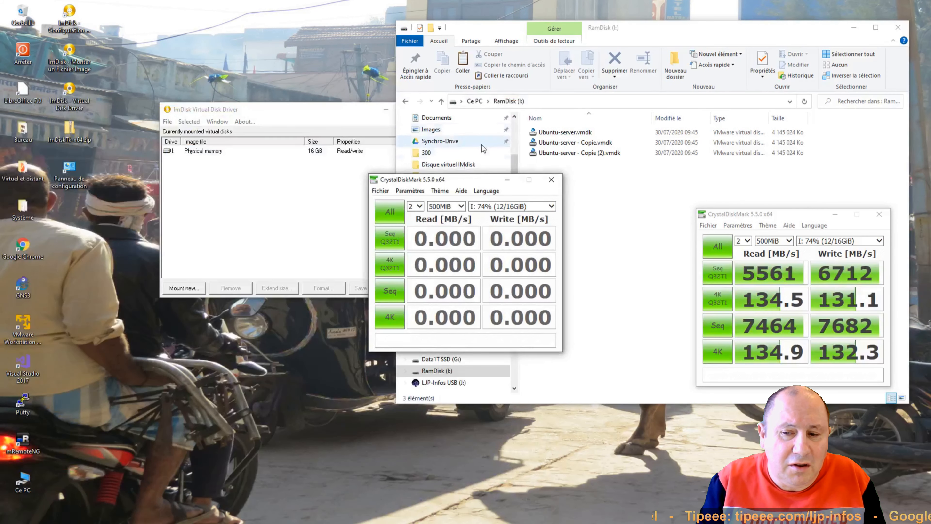
drag(472, 185, 601, 222)
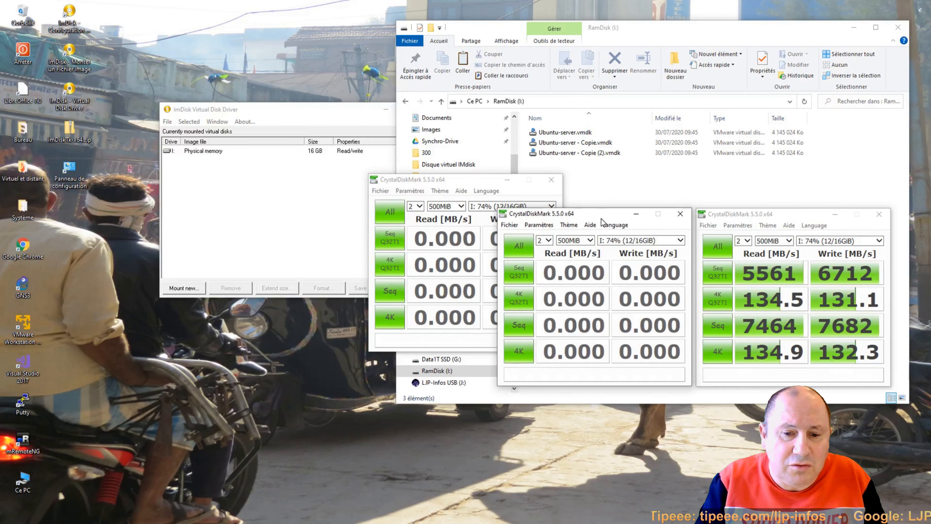
drag(471, 180, 401, 218)
Step: Run all tests on drive F:, reaching 113.3 MB/s sequential read and 110.0 MB/s write
click(629, 245)
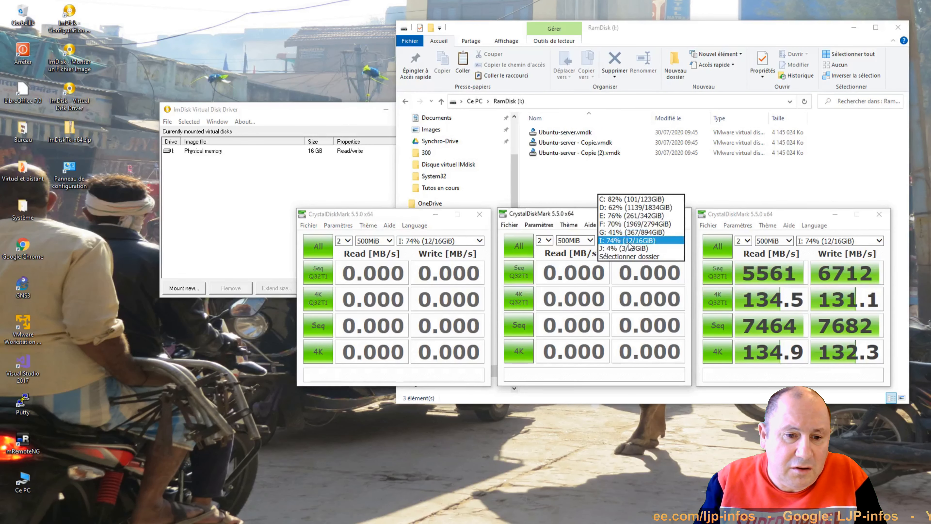
click(618, 228)
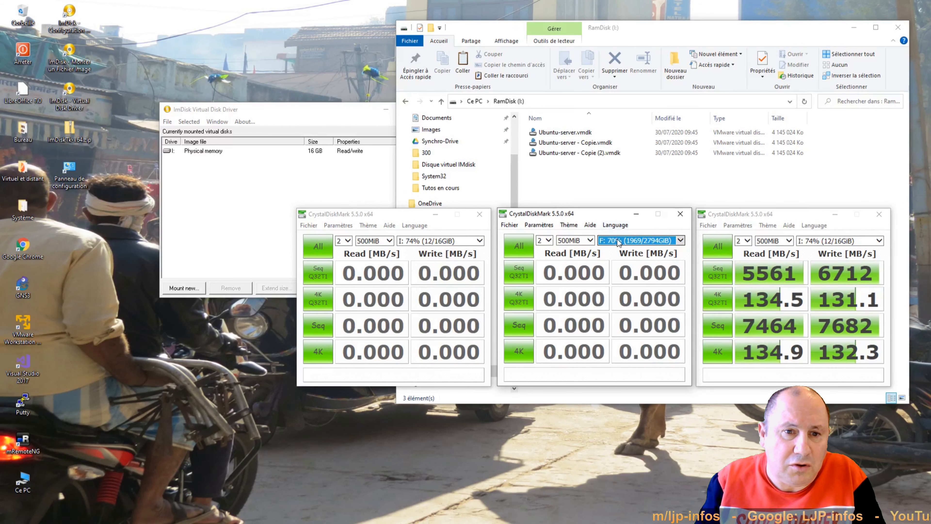
click(518, 251)
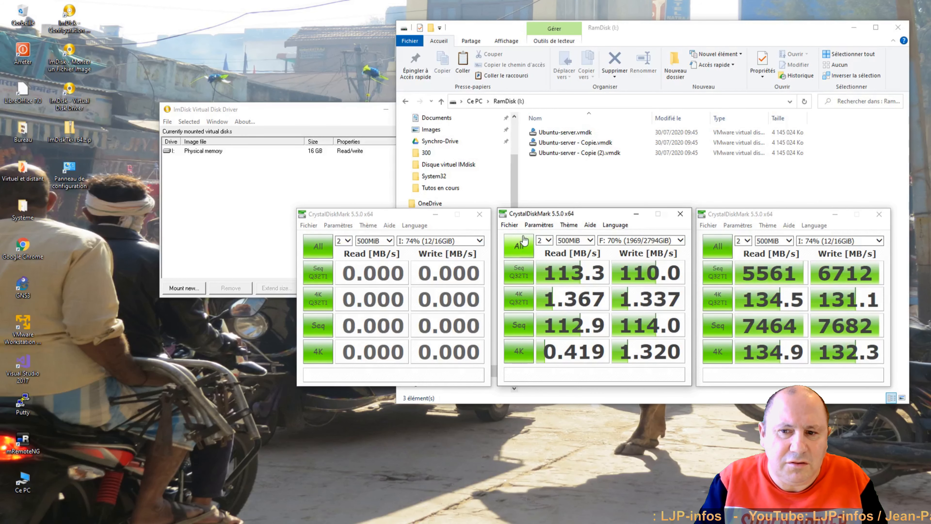
click(435, 242)
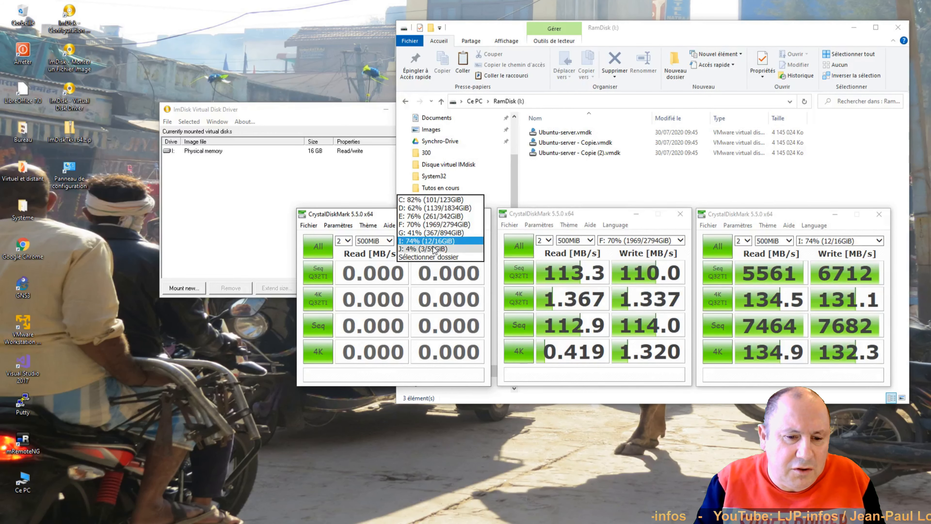
Step: Run all CrystalDiskMark tests on drive G: (about 530 MB/s sequential read, 511 MB/s write)
click(436, 234)
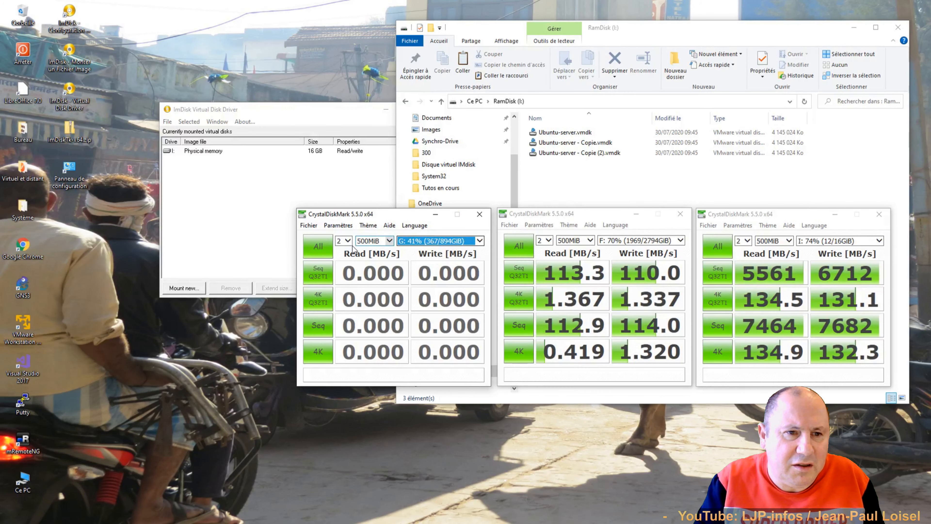
click(317, 249)
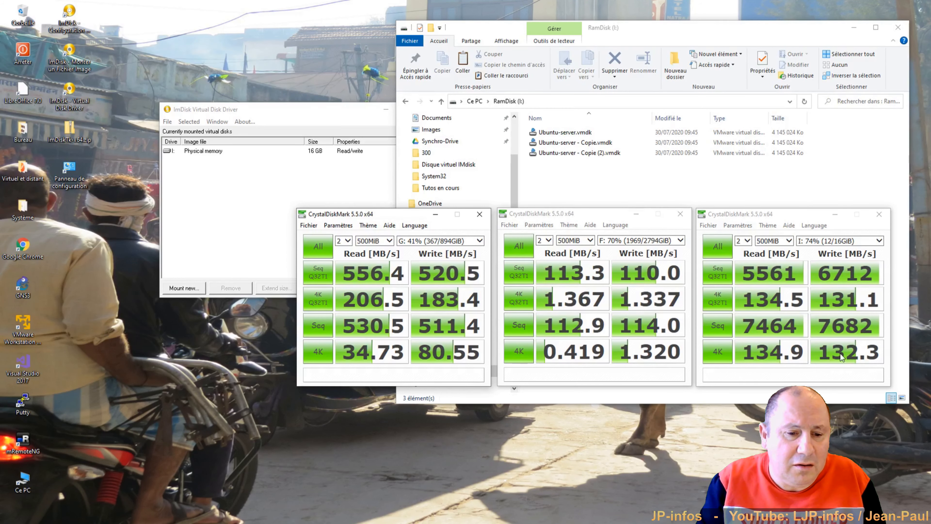
Step: Close the G:, F: and RAM disk CrystalDiskMark result windows
click(479, 213)
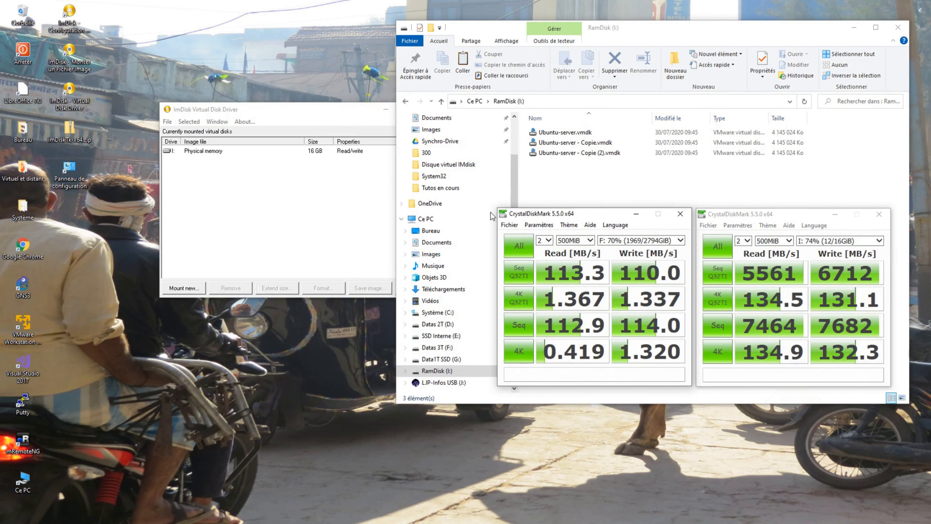
click(680, 213)
click(879, 214)
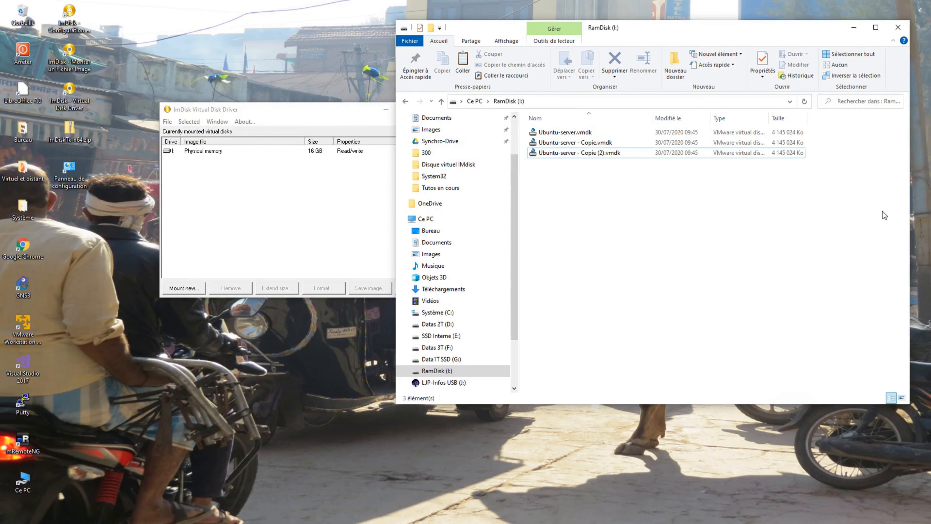
Step: Show Ce PC in Explorer and select the 16 GB physical-memory disk I: in ImDisk
drag(327, 105, 265, 92)
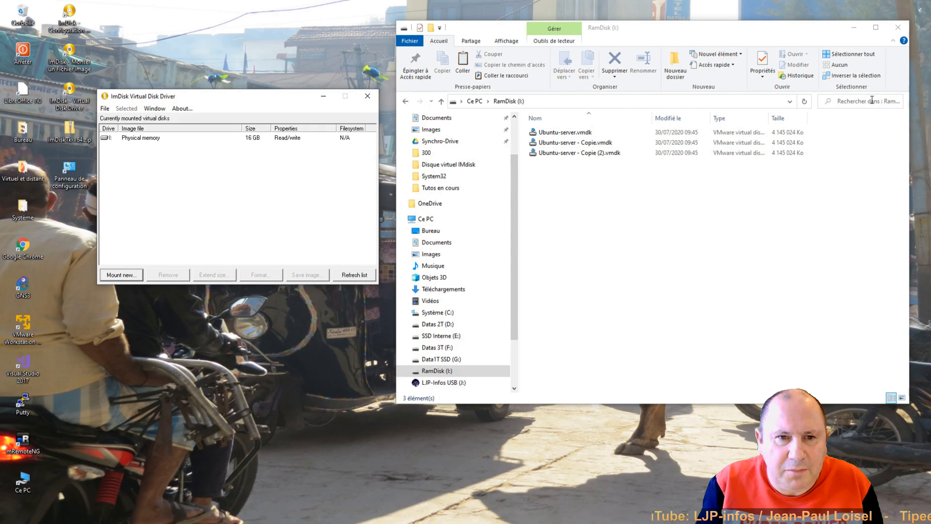
click(479, 101)
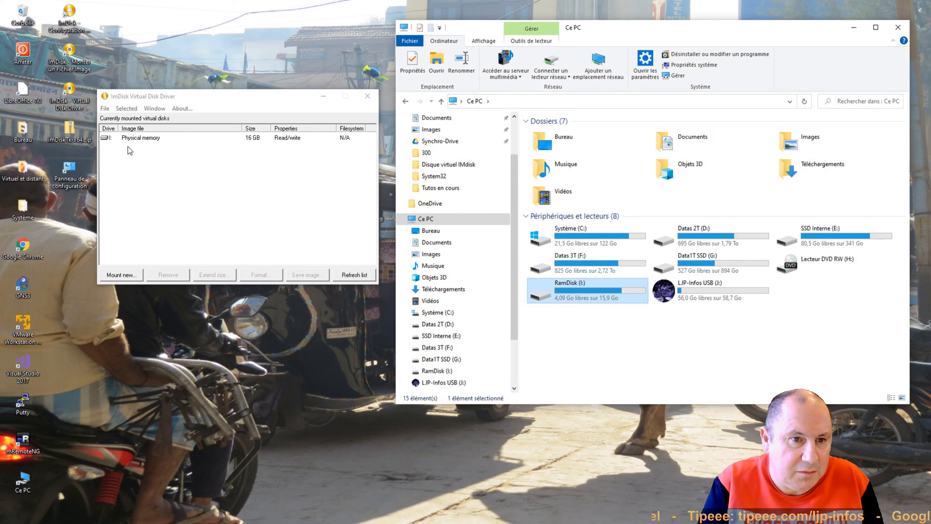
click(125, 138)
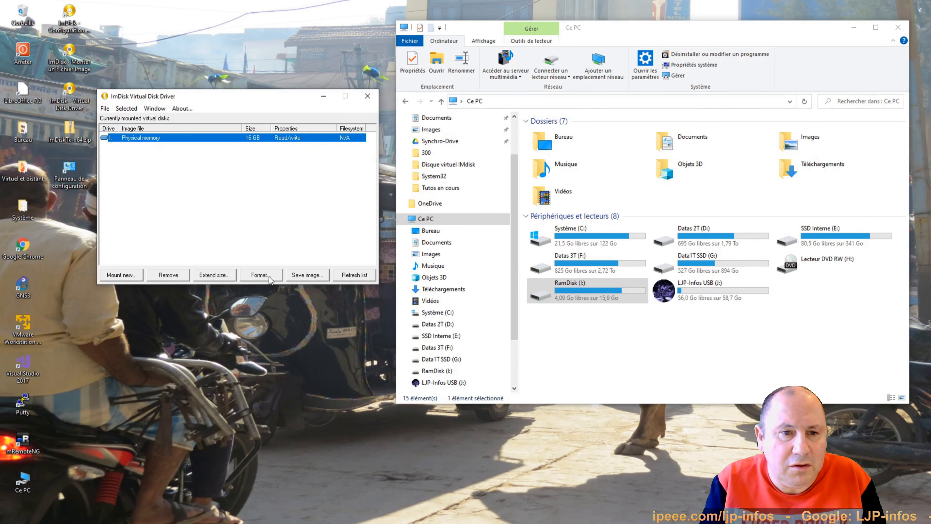
Step: Start saving the RAM disk image at offset 0 without MBR, overriding the drive-lock warning
click(308, 275)
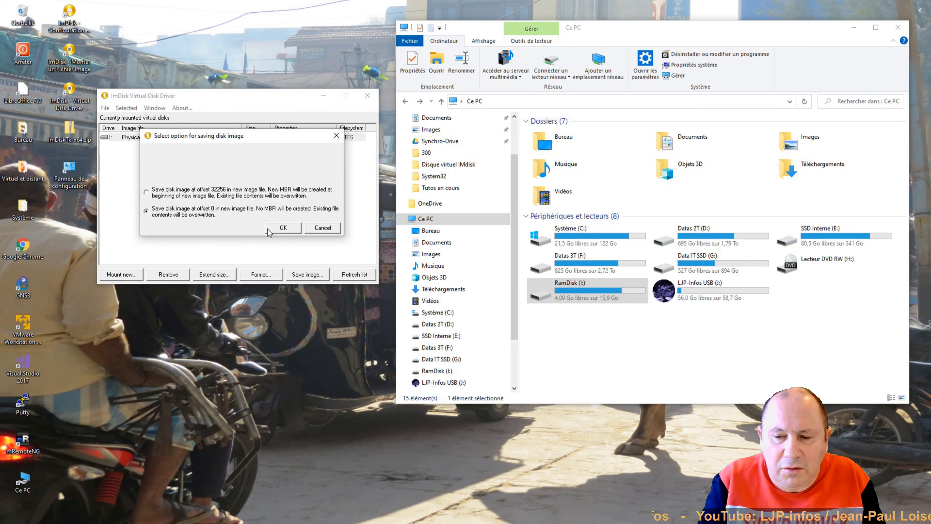
click(277, 230)
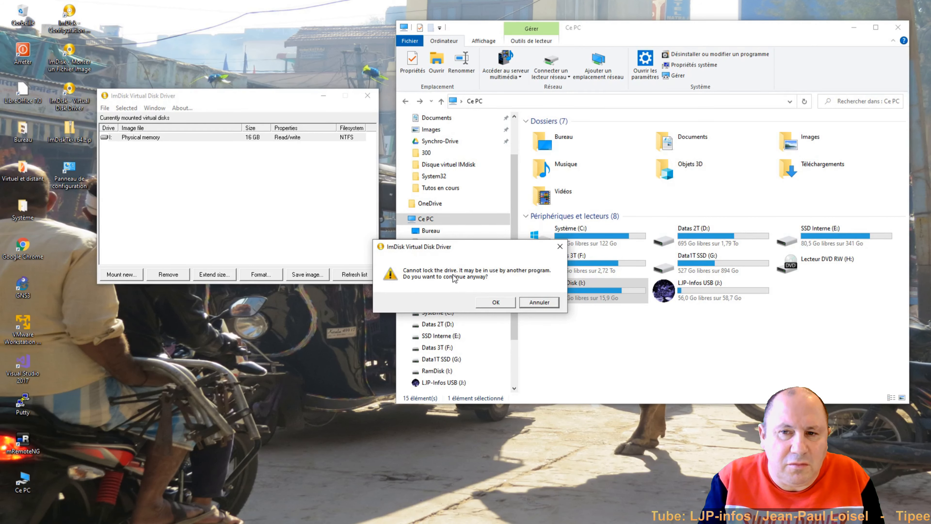
click(498, 306)
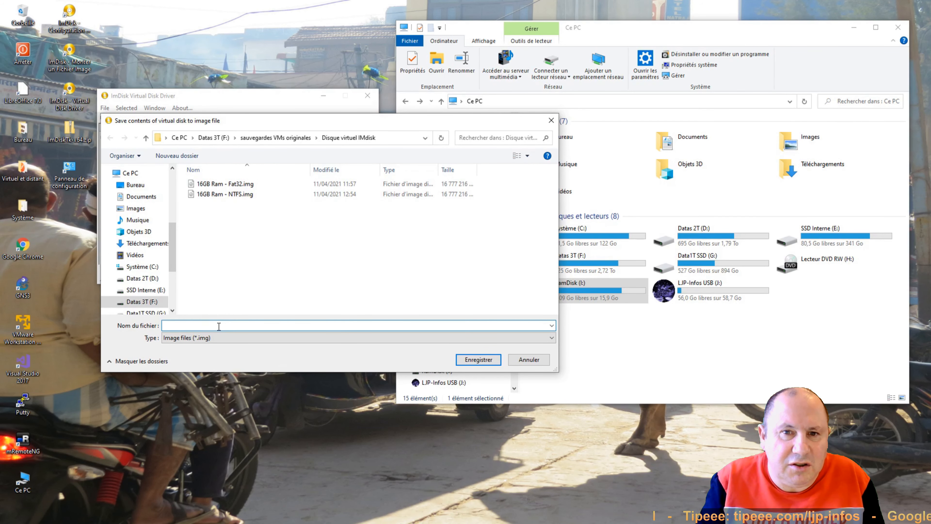
Step: Save drive I: as test.img in the Disque virtuel IMdisk folder, then reselect I:
text(test)
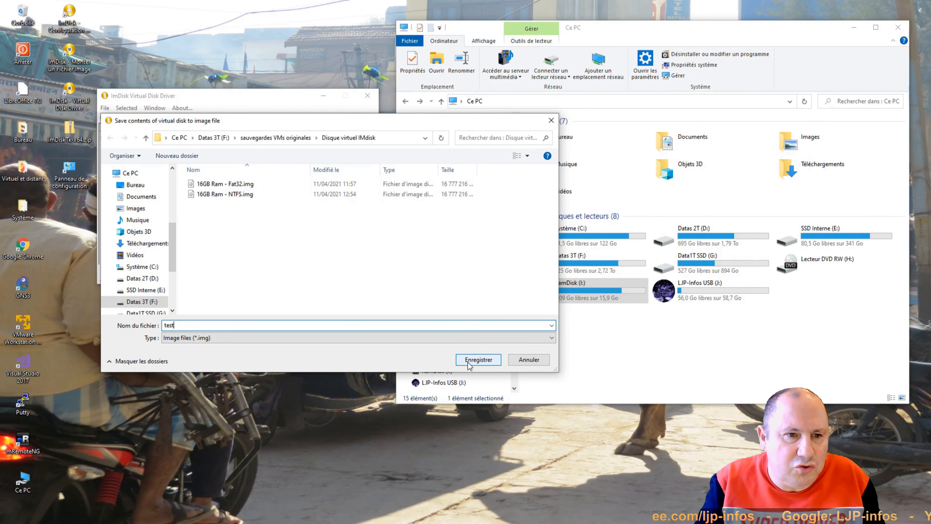
click(478, 359)
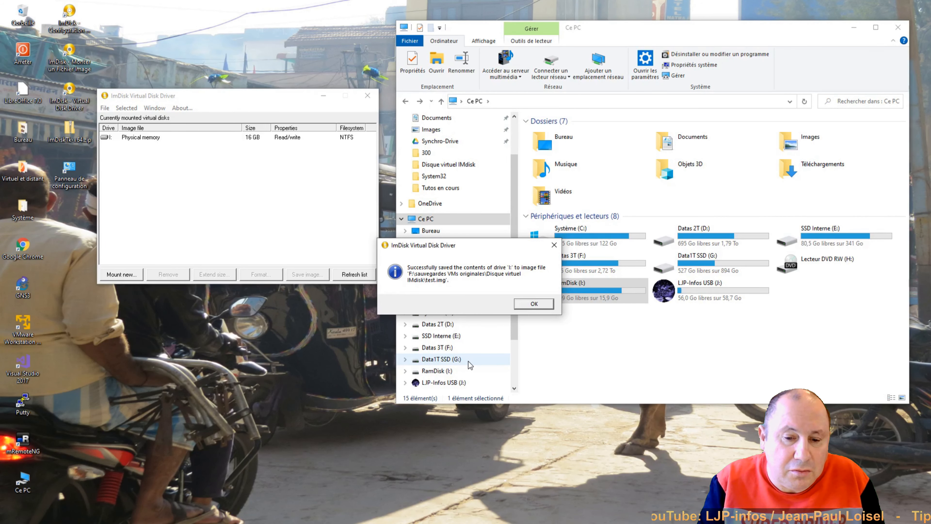
click(534, 304)
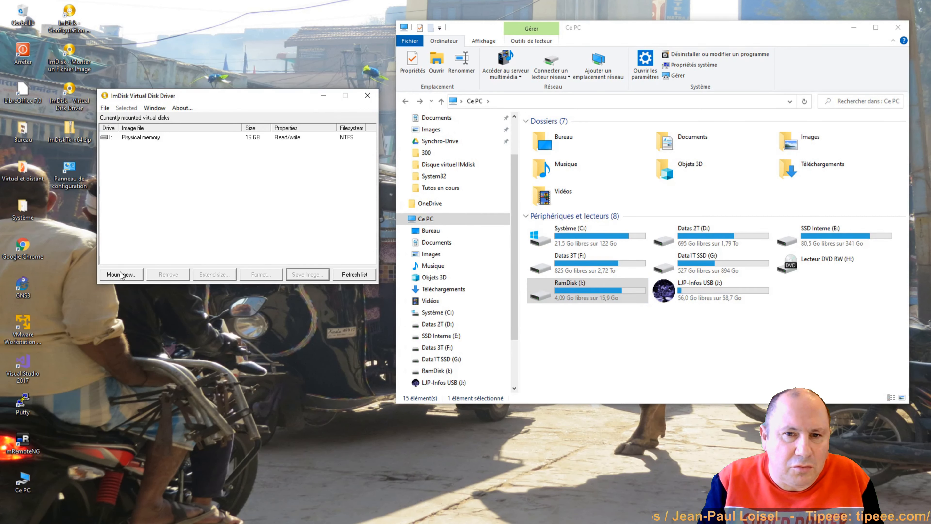
click(115, 138)
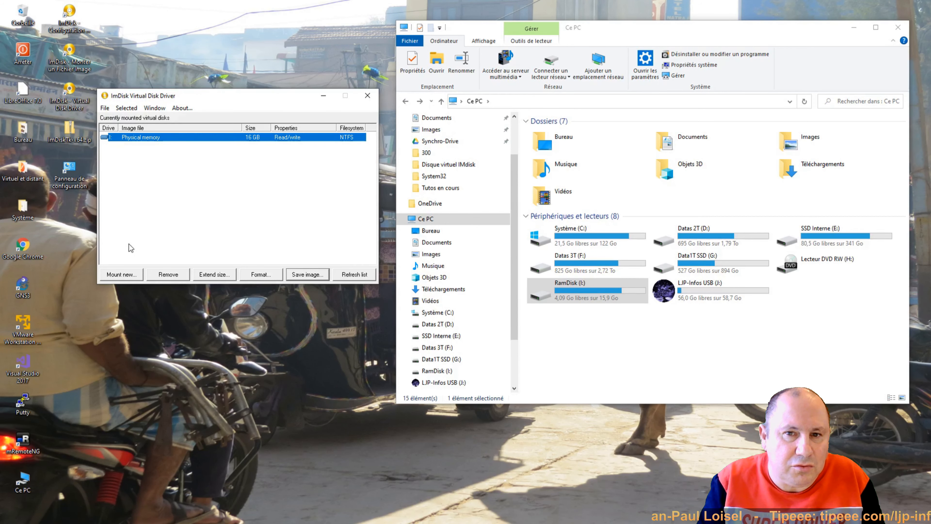
Step: Remove RAM disk I:, forcing the dismount and skipping another image save
click(170, 278)
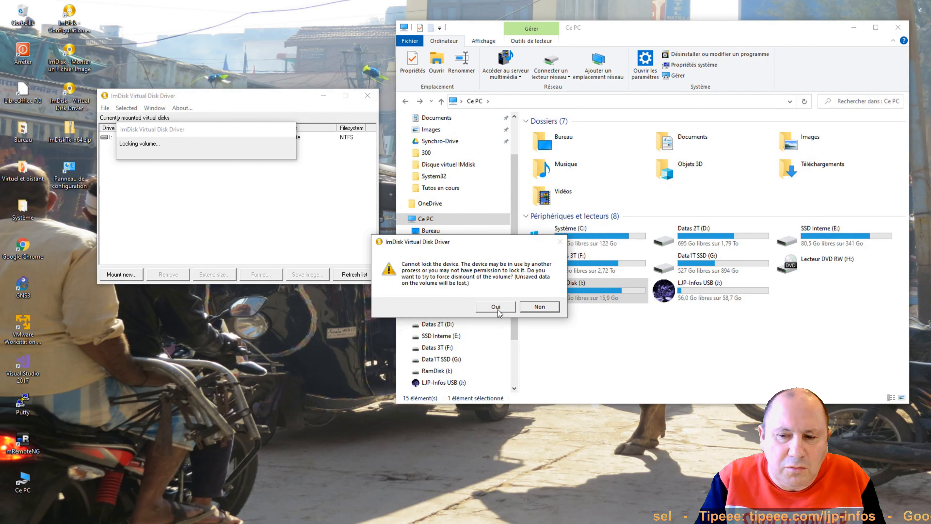
click(539, 309)
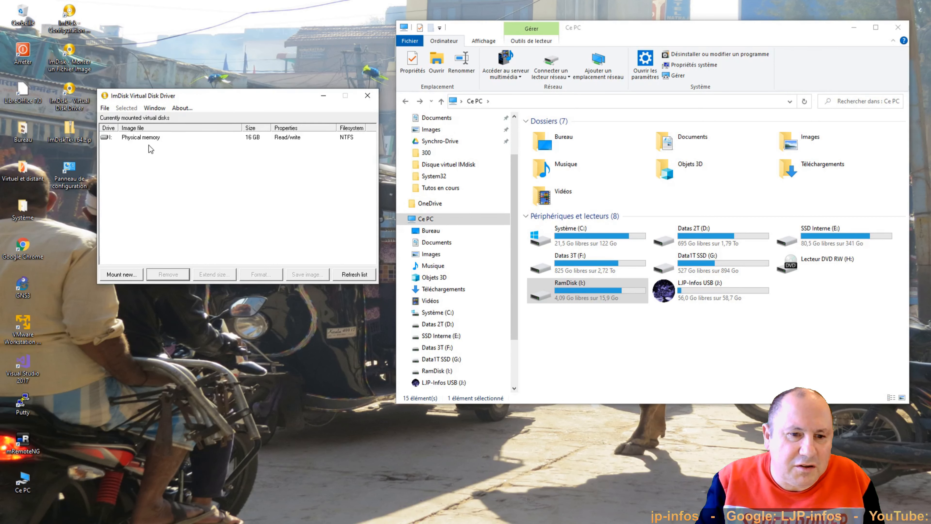
click(150, 138)
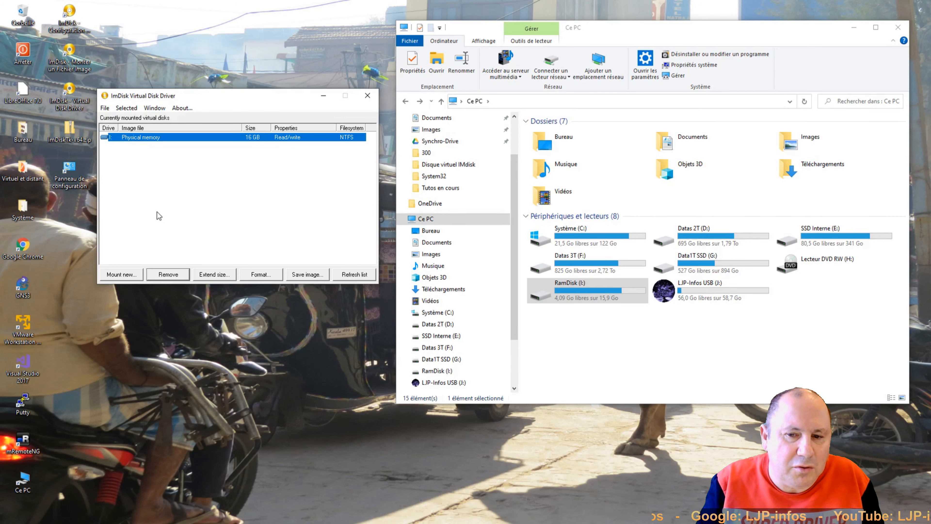
click(169, 275)
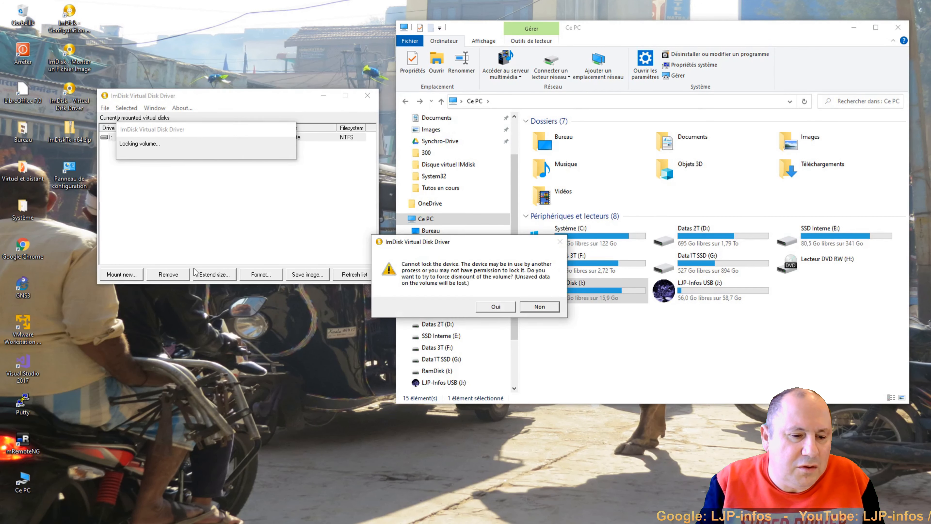
click(495, 306)
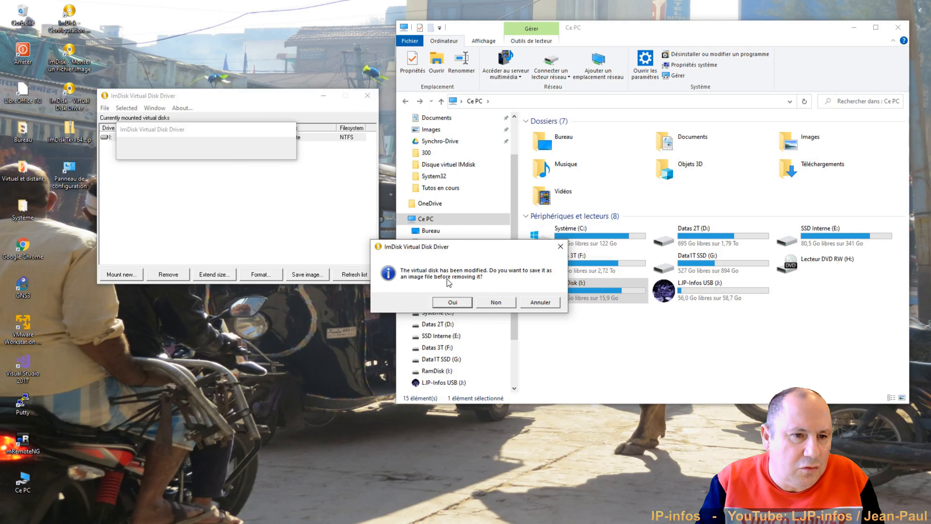
click(501, 304)
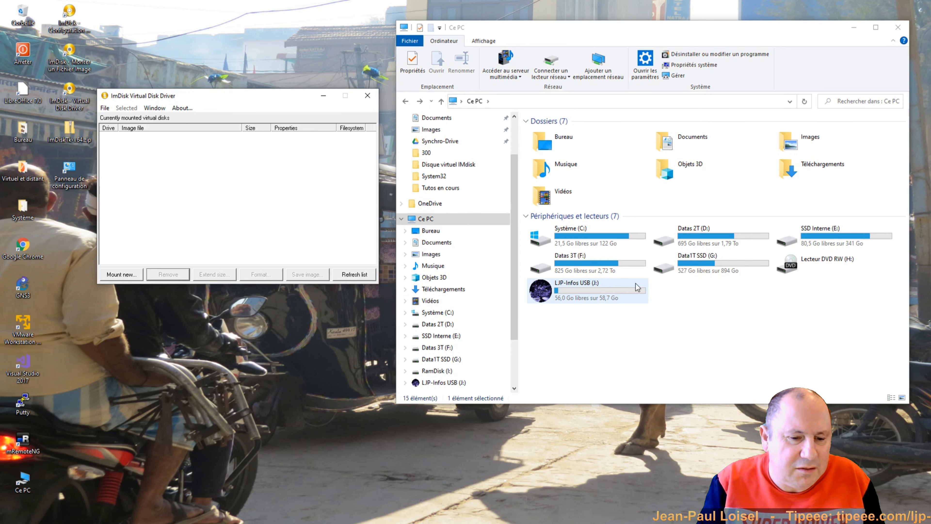
Step: Mount 16GB Ram - NTFS.img as a virtual disk copied into physical memory
click(124, 275)
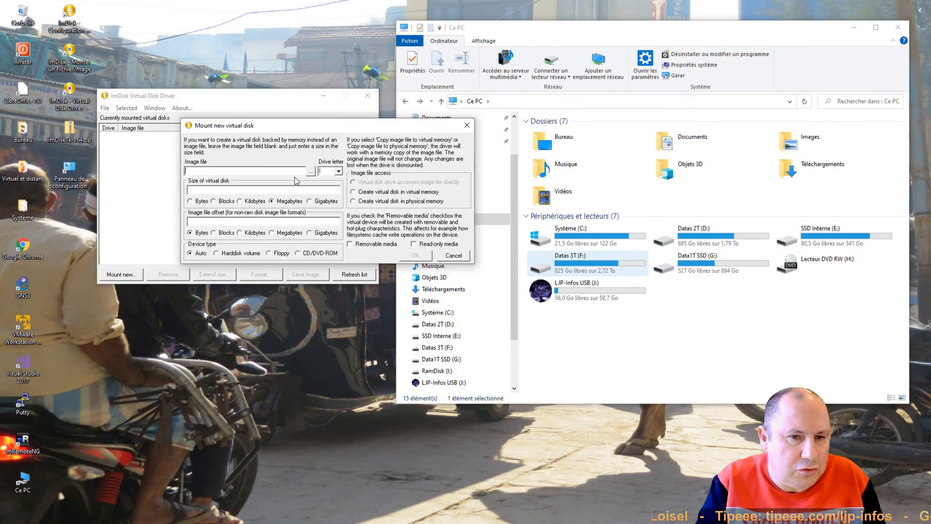
click(311, 172)
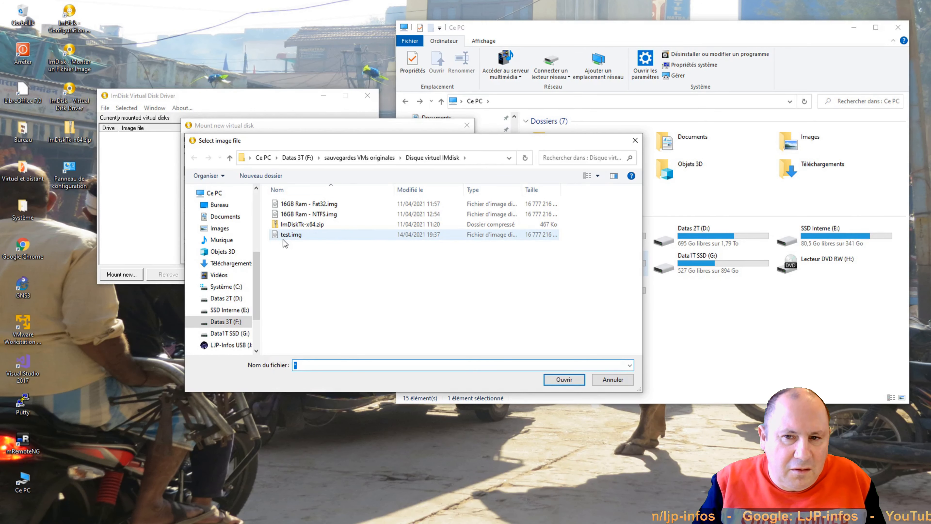
click(308, 213)
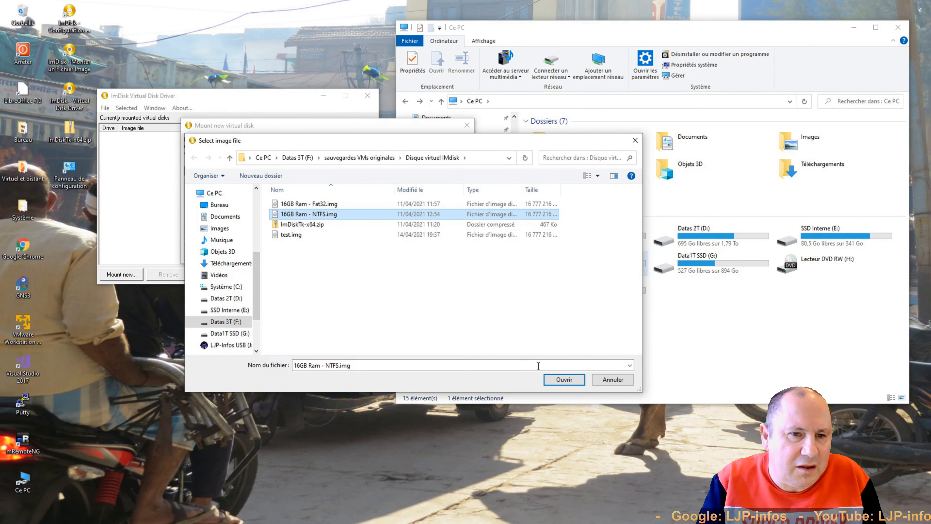
click(568, 382)
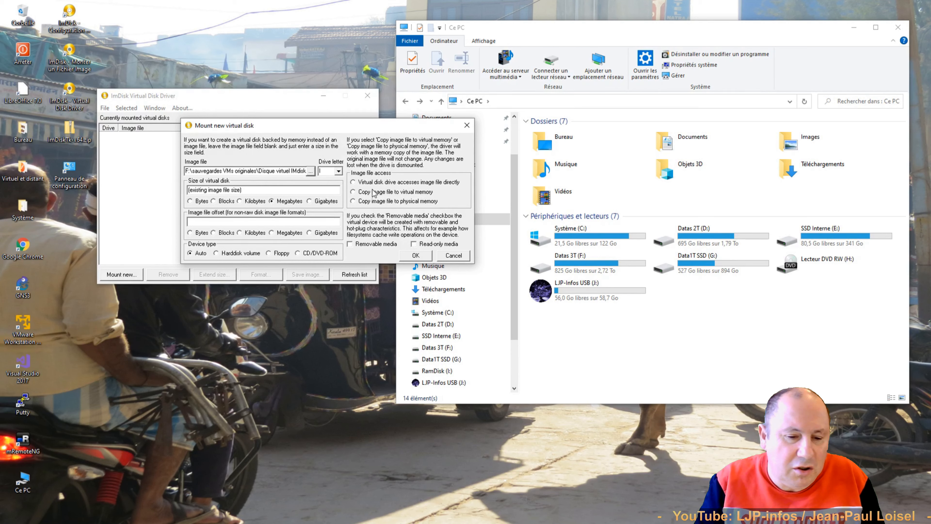
click(373, 204)
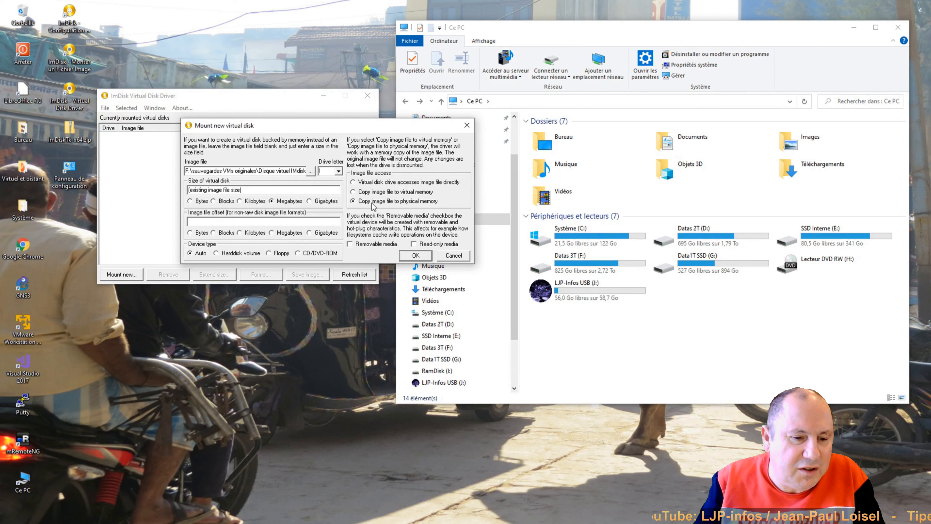
click(423, 258)
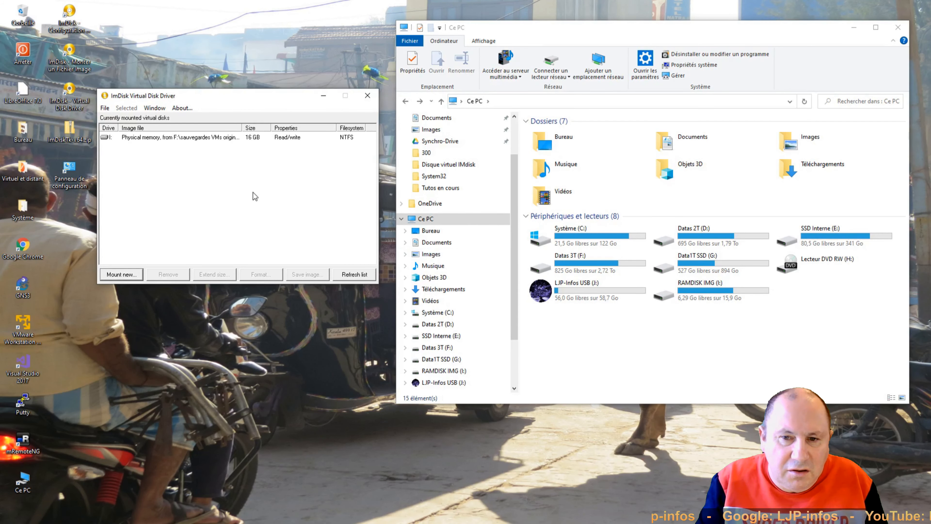
Step: Open MasterChessLJP on RAMDISK IMG (I:) and select autosaveN4, autosaveB4 and autosaveN4++ .loi
click(210, 138)
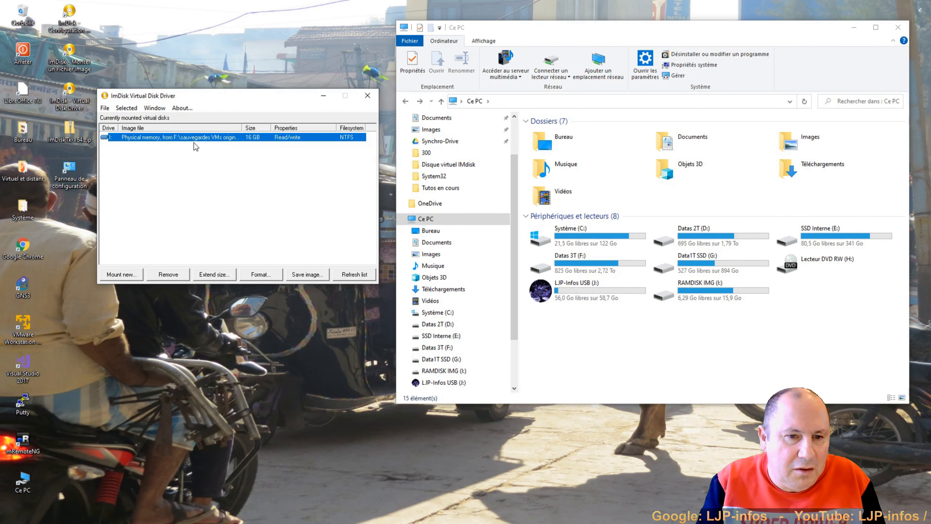
double_click(707, 292)
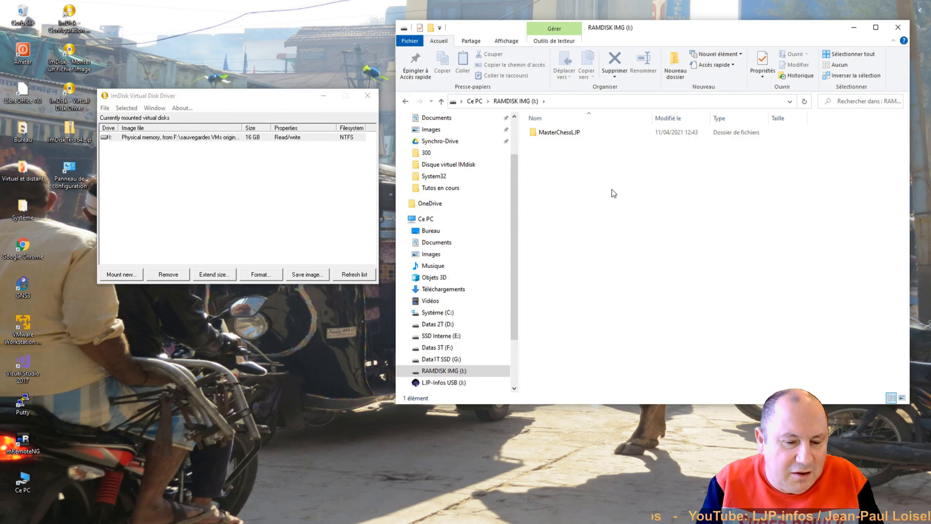
click(565, 134)
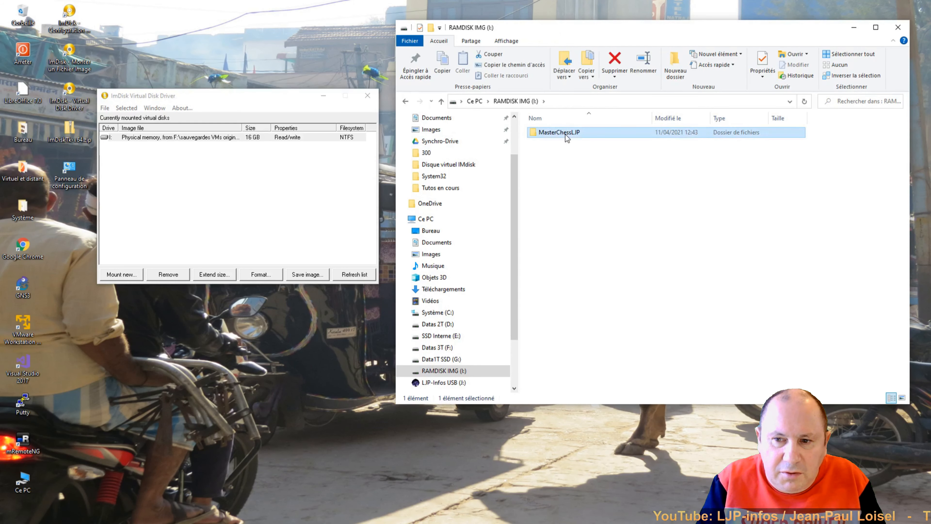
double_click(565, 134)
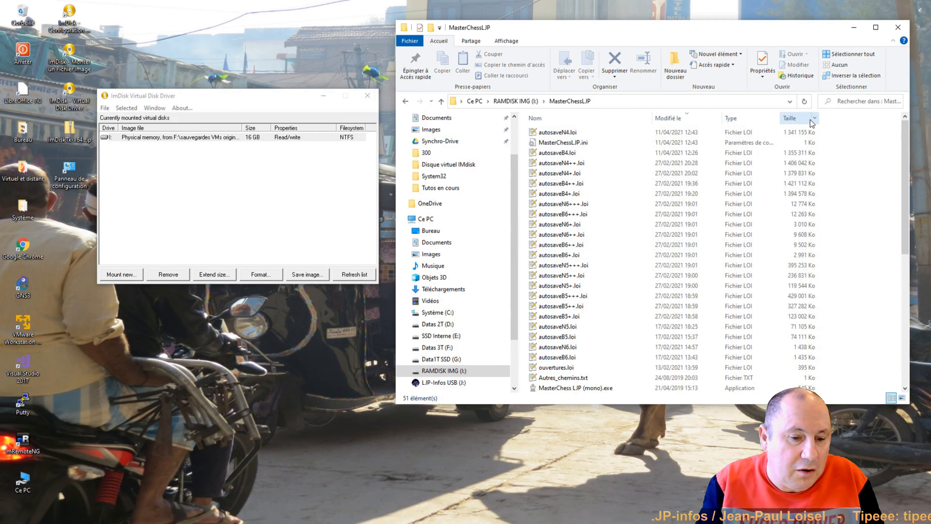
click(794, 132)
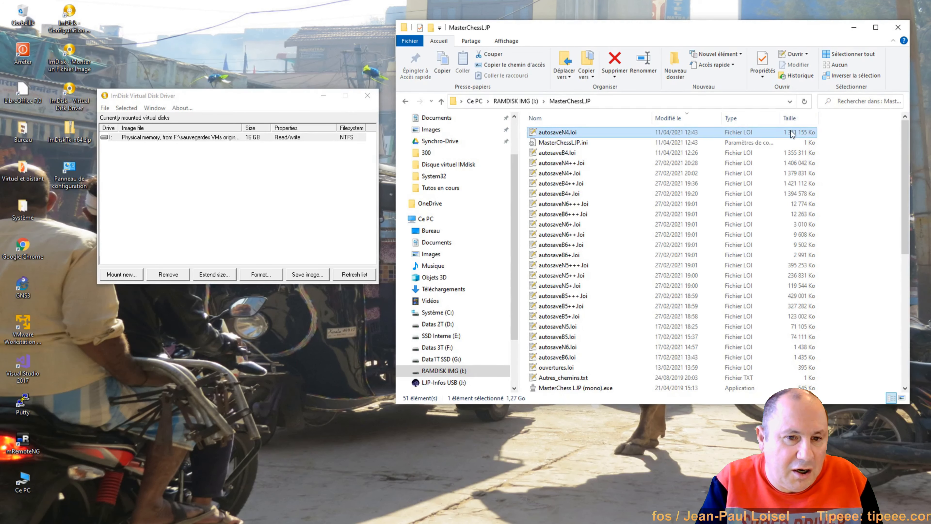
ctrl+click(793, 154)
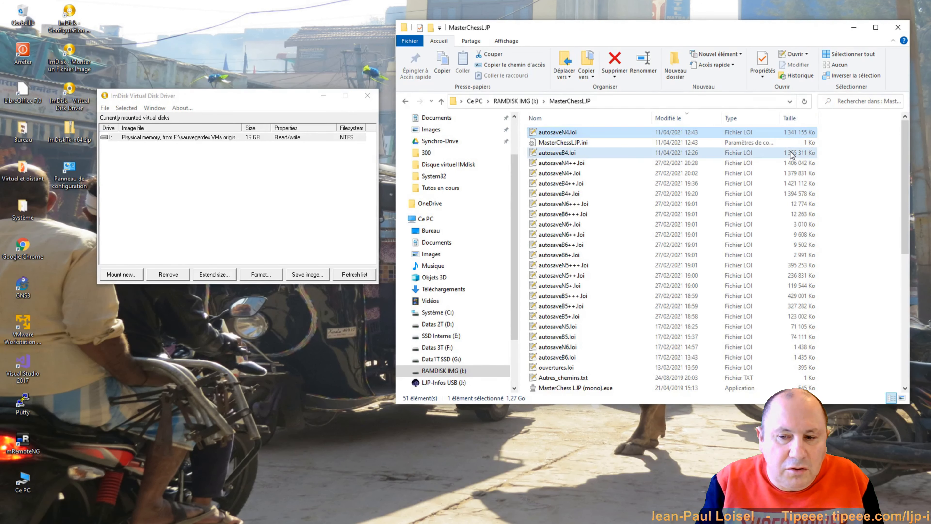
ctrl+click(793, 164)
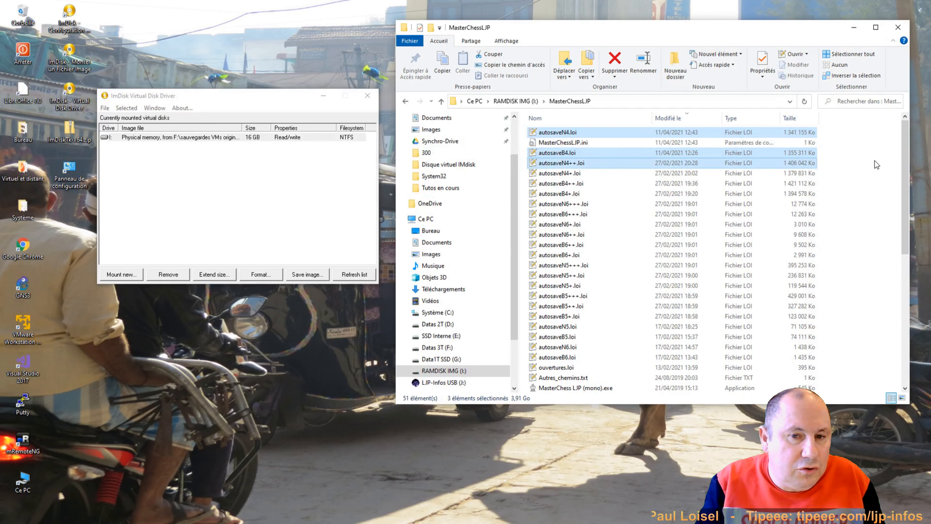
Step: Paste the three .loi files into the I: root, then permanently delete them
click(515, 101)
right_click(588, 202)
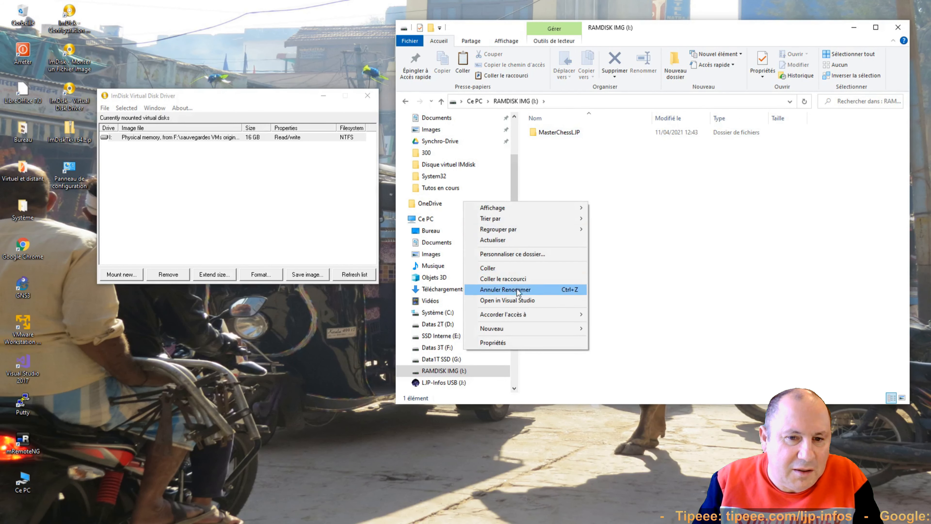
click(501, 267)
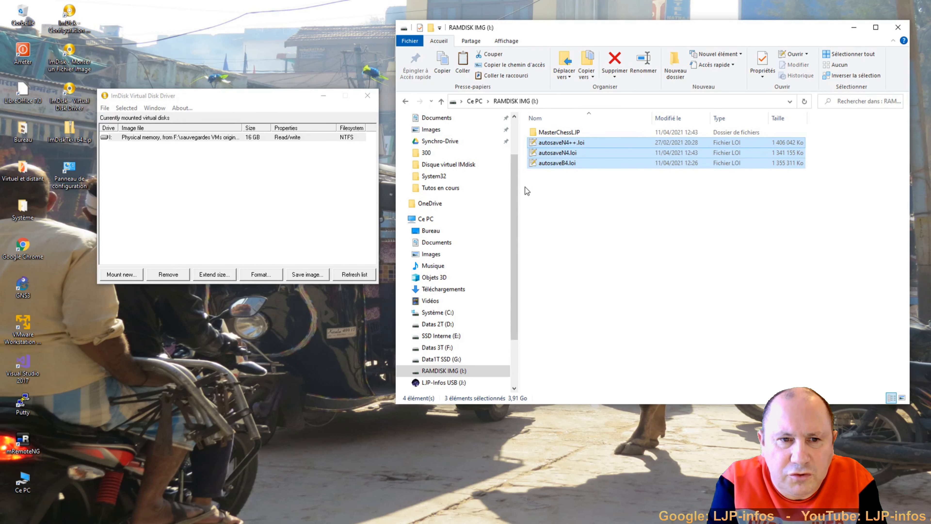
key(Delete)
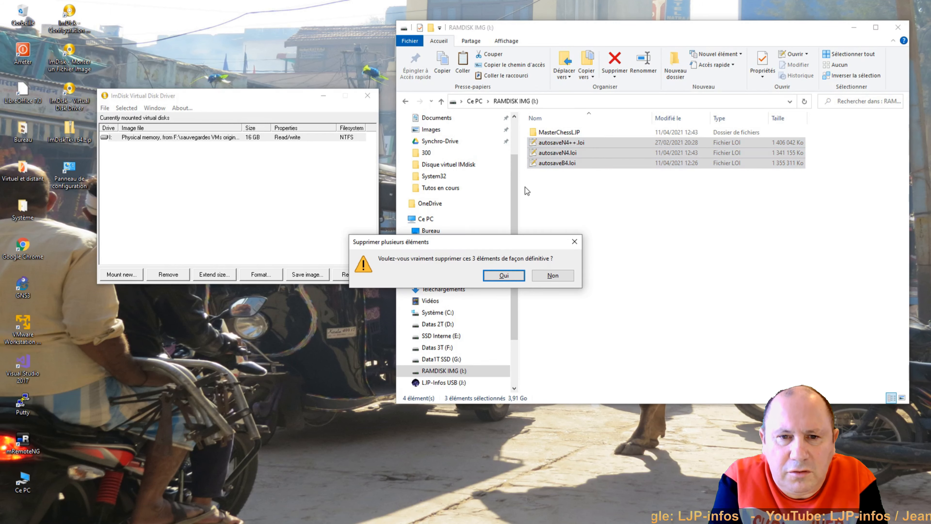
key(Return)
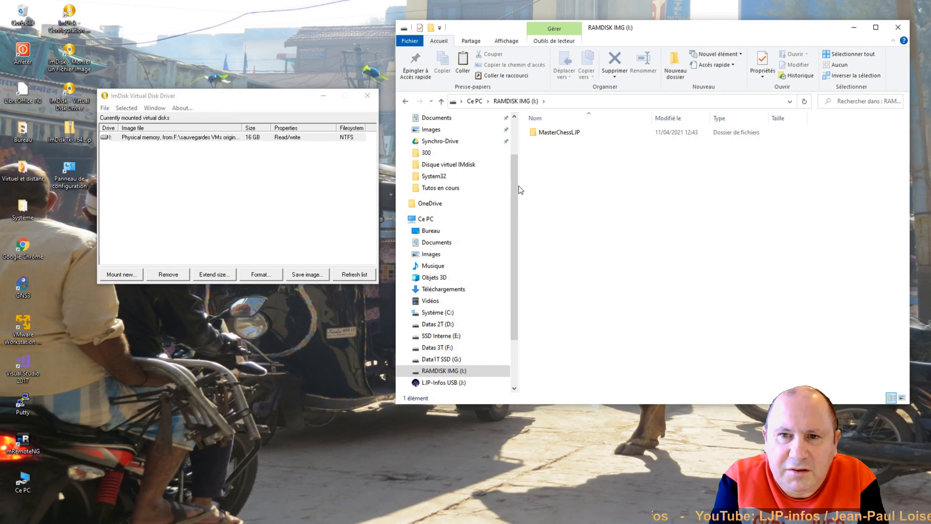
Step: Force-remove RAMDISK IMG (I:) without saving its changes, and close ImDisk
click(160, 278)
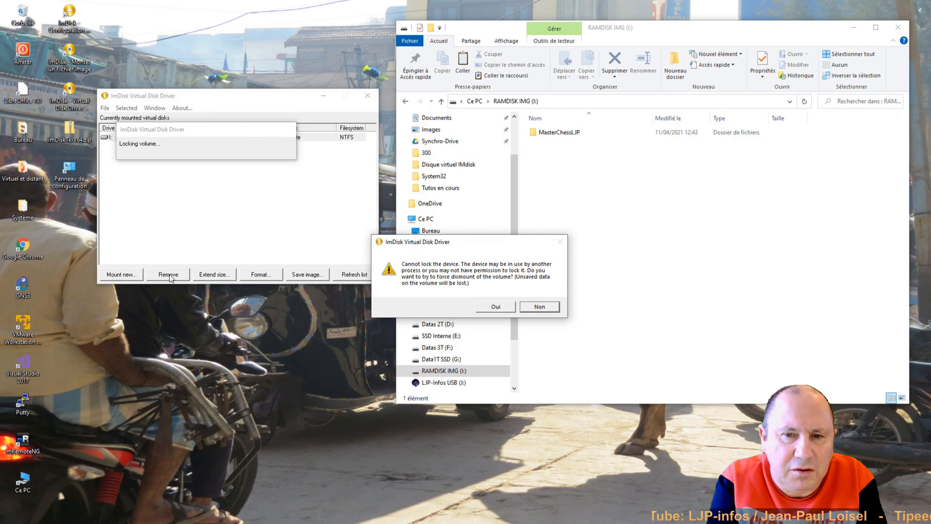
click(492, 307)
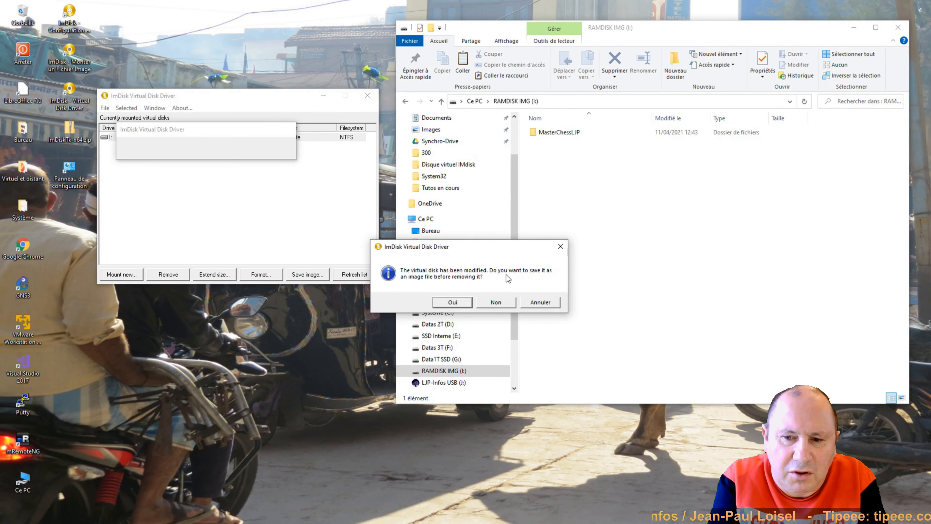
click(502, 302)
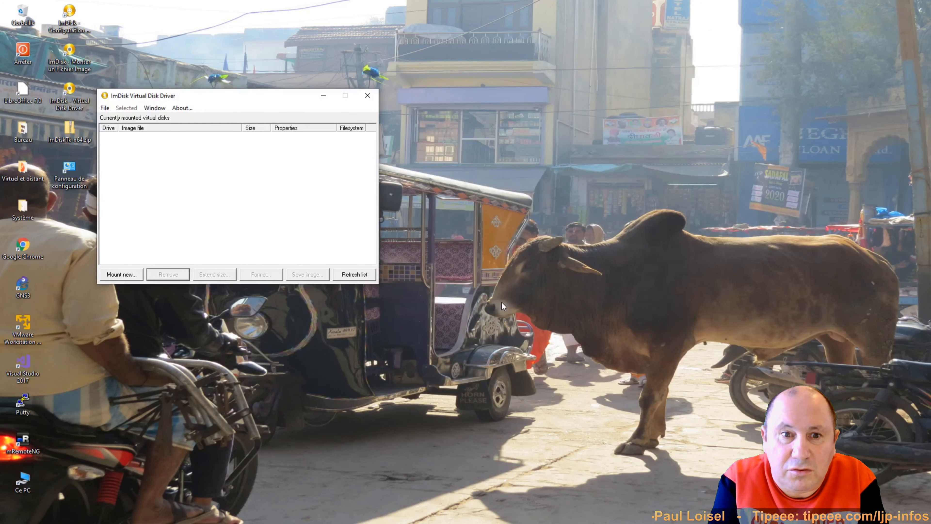
click(367, 98)
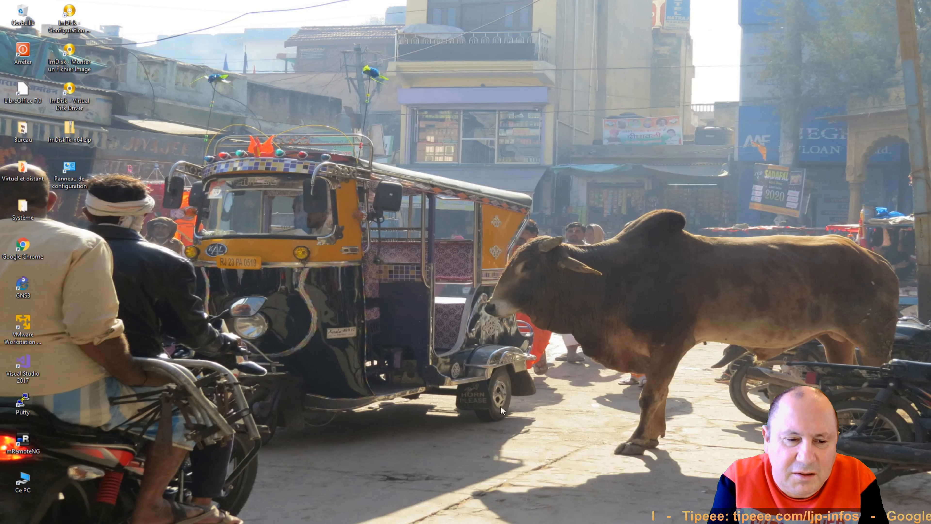